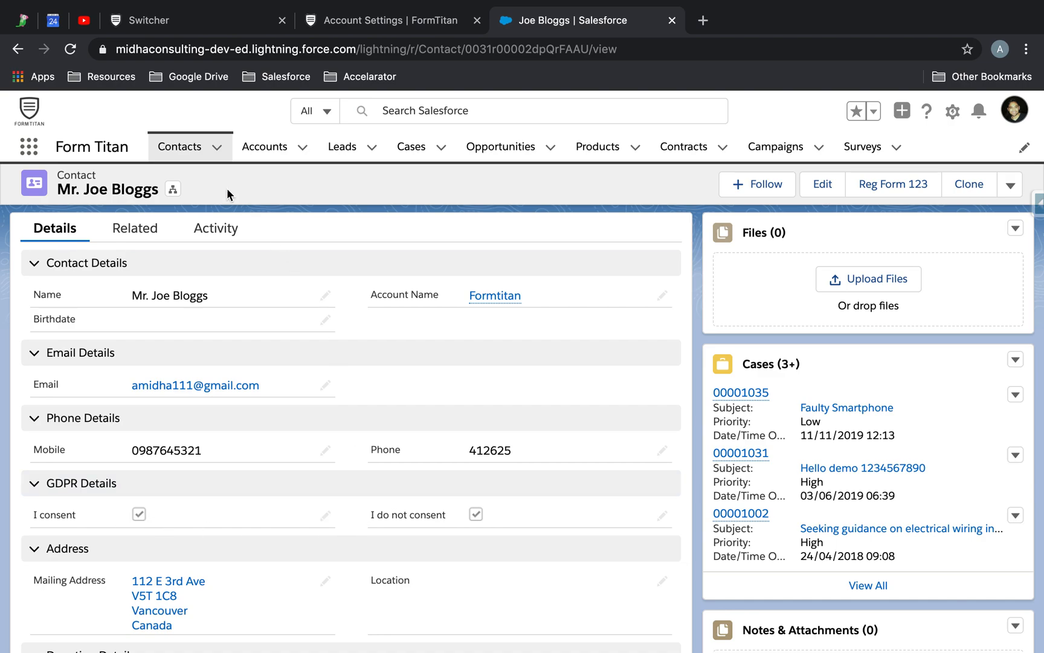
Open the first contact's record from the recently viewed Contacts list in Salesforce.
click(183, 151)
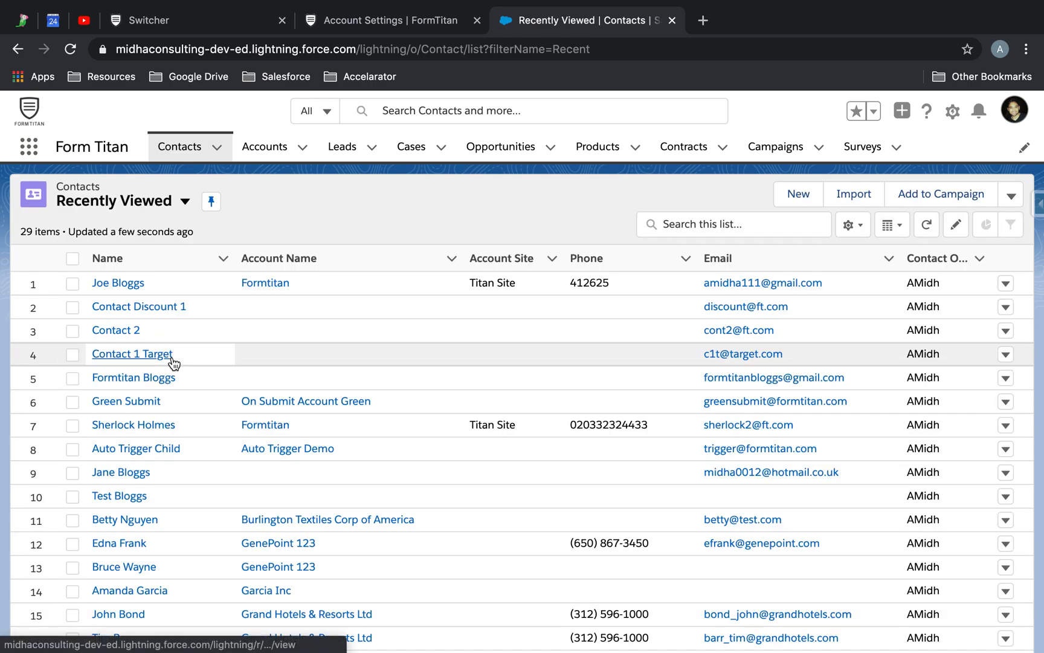
click(136, 281)
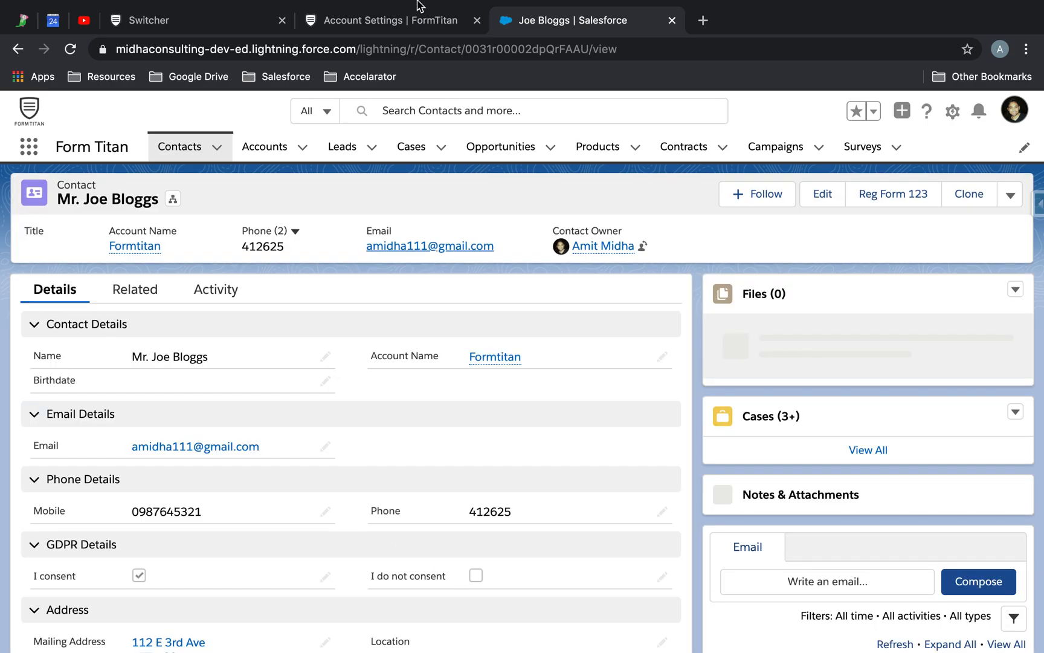
Switch to the FormTitan form editor and add a FullName element below the form's heading.
click(168, 24)
double_click(59, 176)
text(full)
drag(43, 219, 371, 367)
Find the Email element and place it directly below the Full Name fields.
double_click(58, 176)
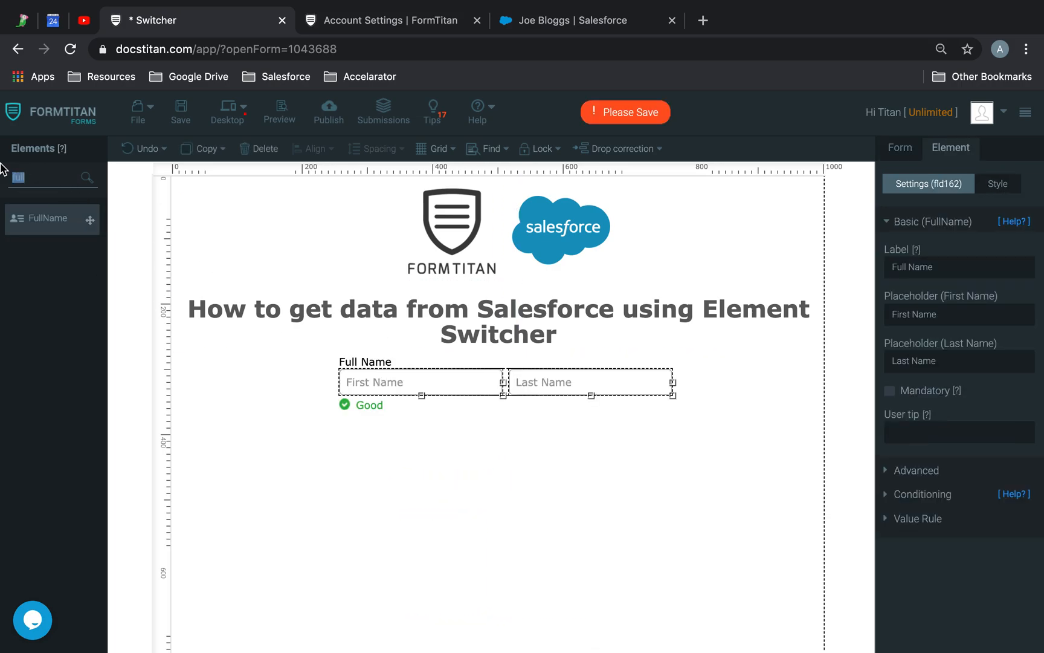
text(emal)
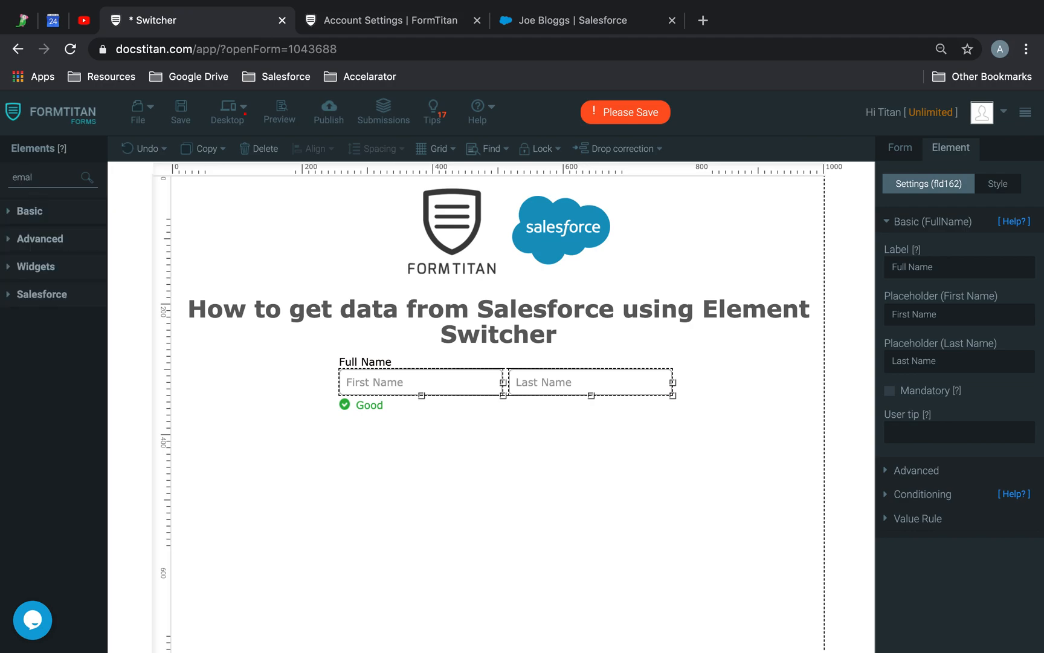
key(BackSpace)
drag(47, 225, 387, 439)
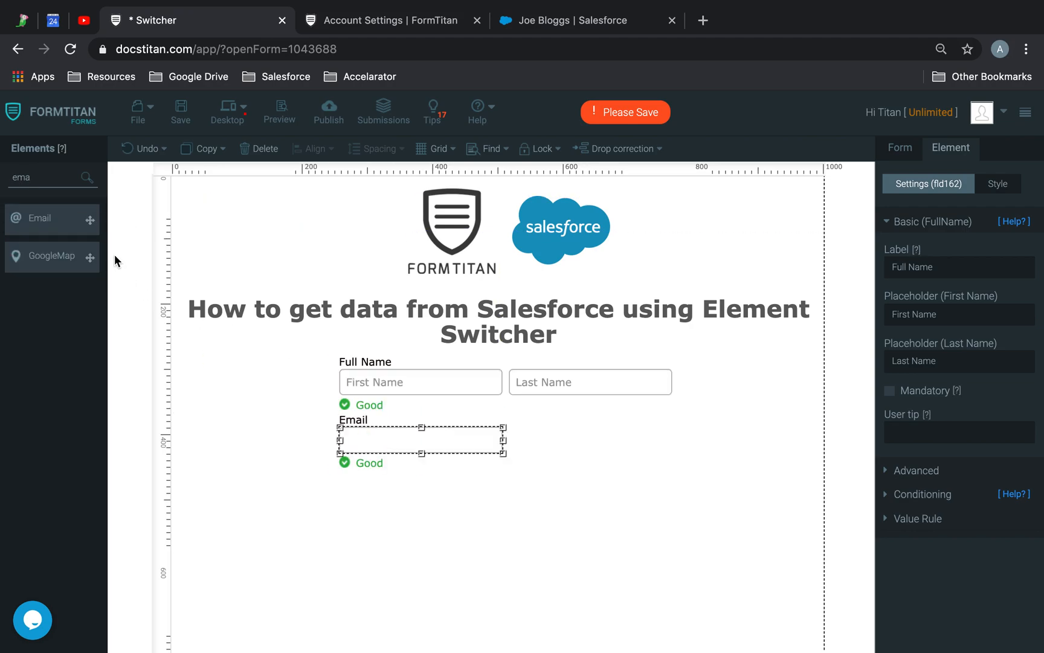
Add a Switcher element below the Email field and label it "In consent".
double_click(47, 175)
text(switch)
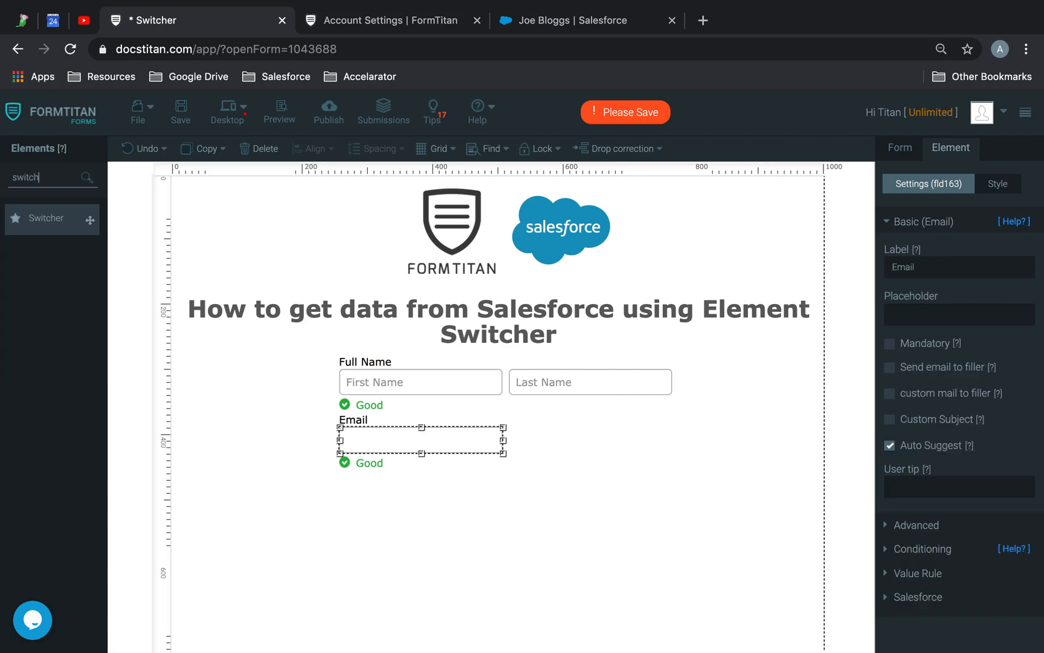
drag(49, 215, 387, 515)
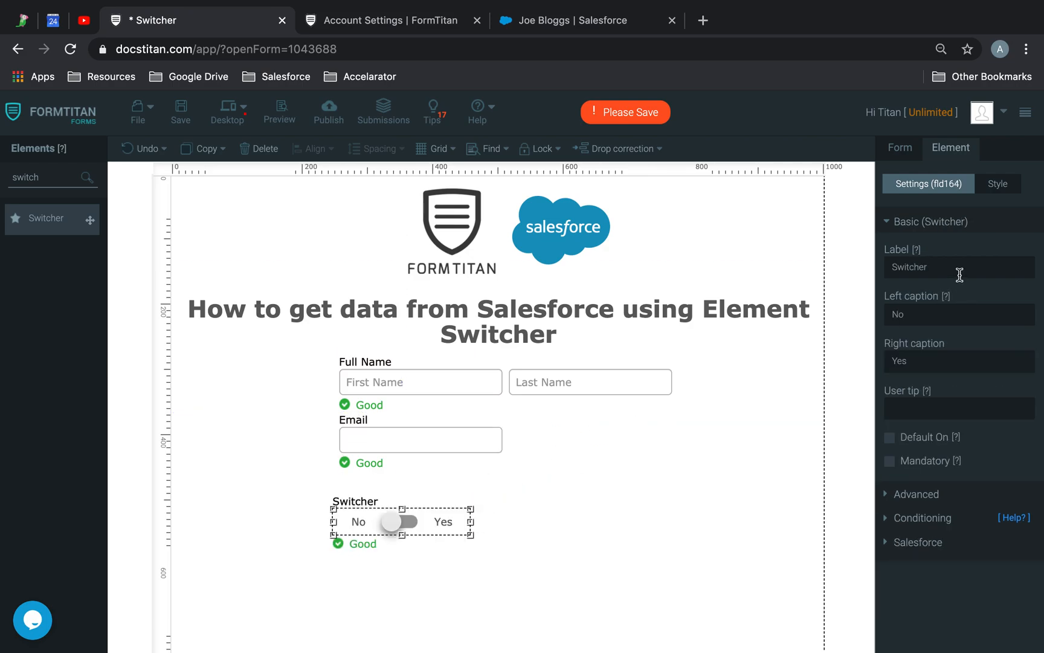
double_click(960, 274)
text(In consent)
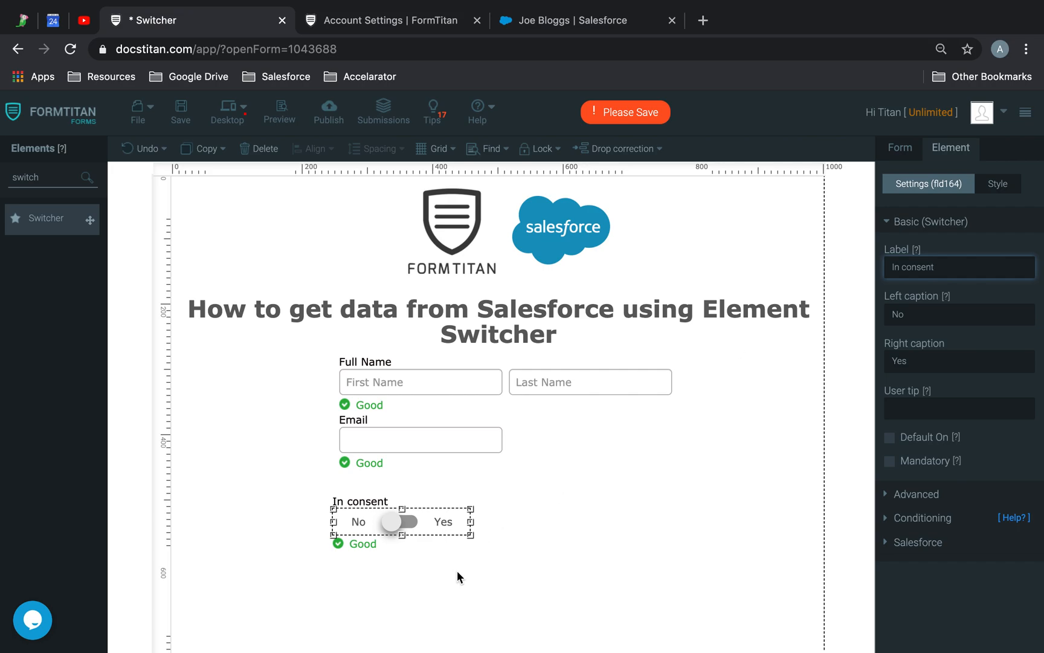
Duplicate the In consent switcher, place the copy beside it, and label the copy "I do not consent".
click(457, 570)
click(423, 525)
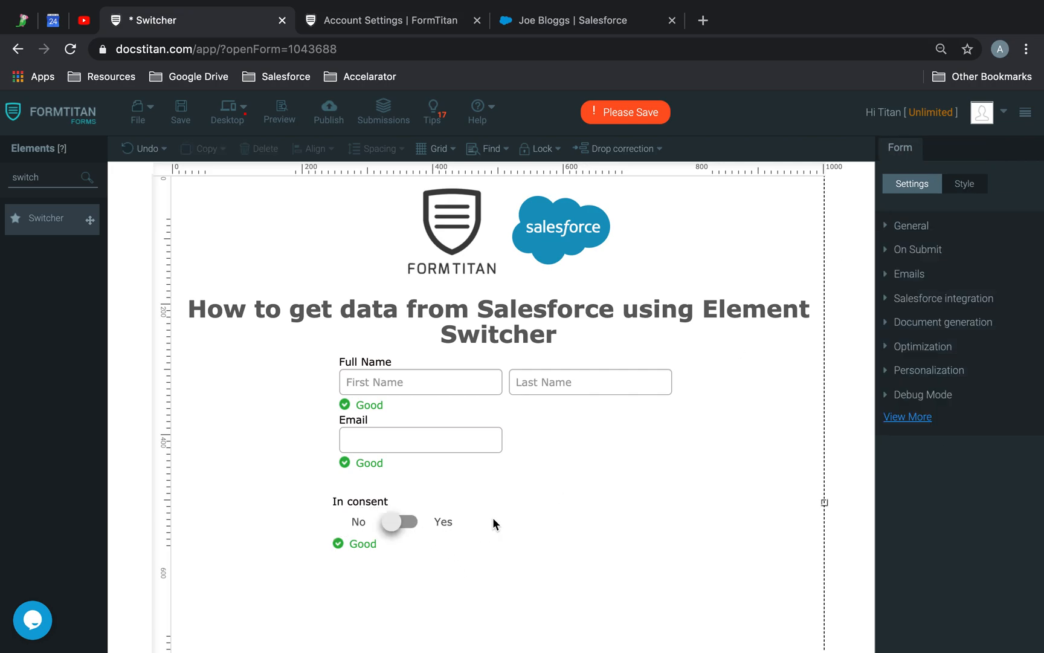
key(super+v)
drag(402, 539, 563, 521)
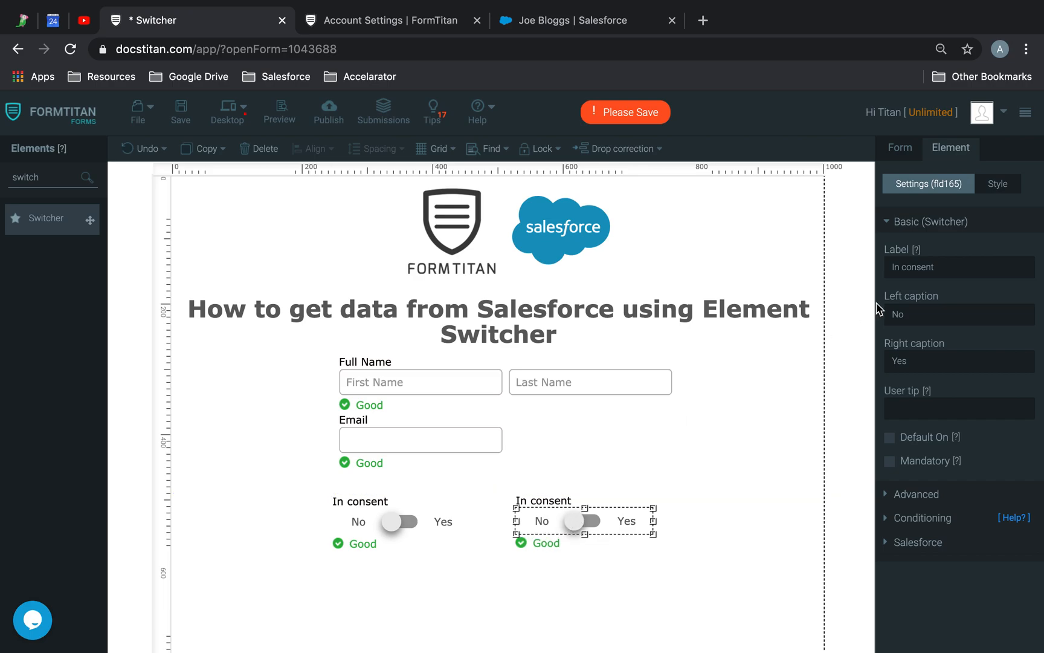
triple_click(966, 266)
text(I)
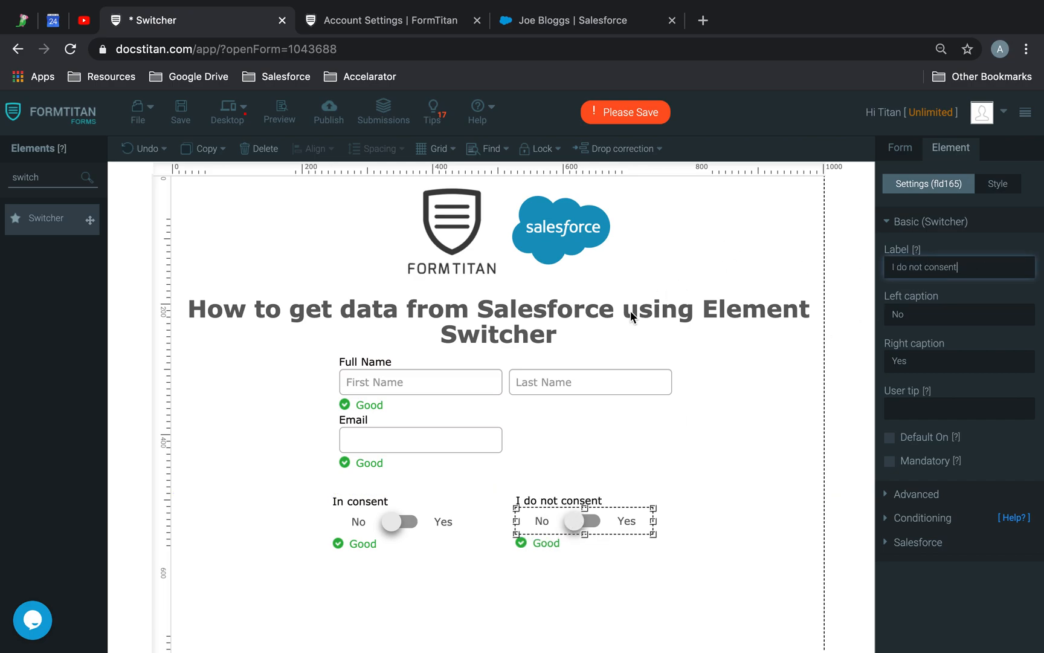
Set the background colour of the In consent switcher's active line to orange-red, rgb(228,79,5).
click(402, 522)
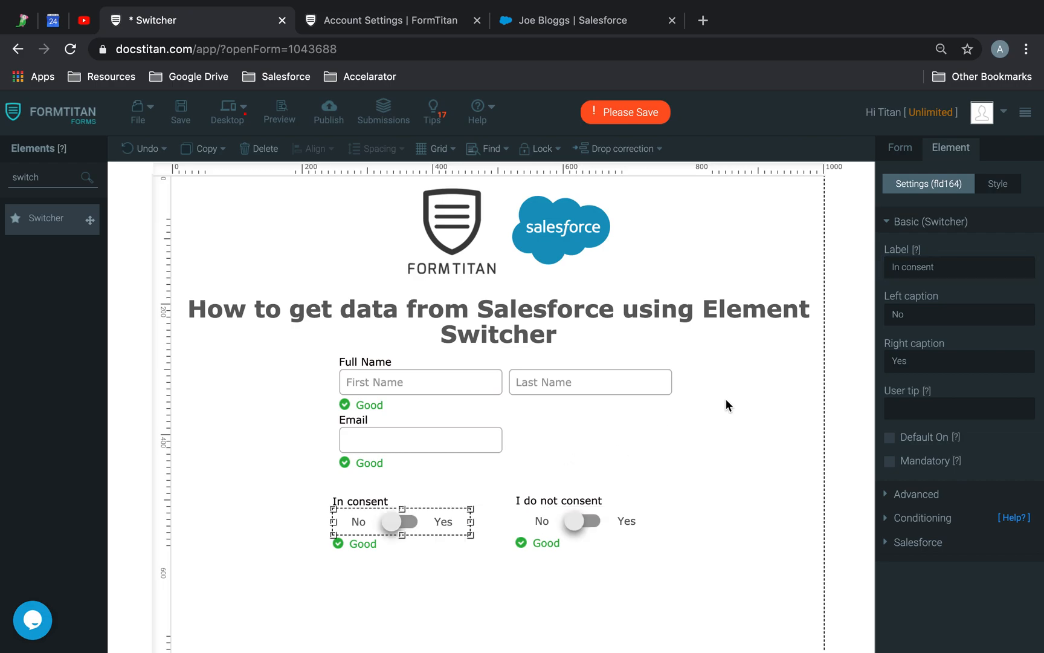
click(994, 184)
click(958, 237)
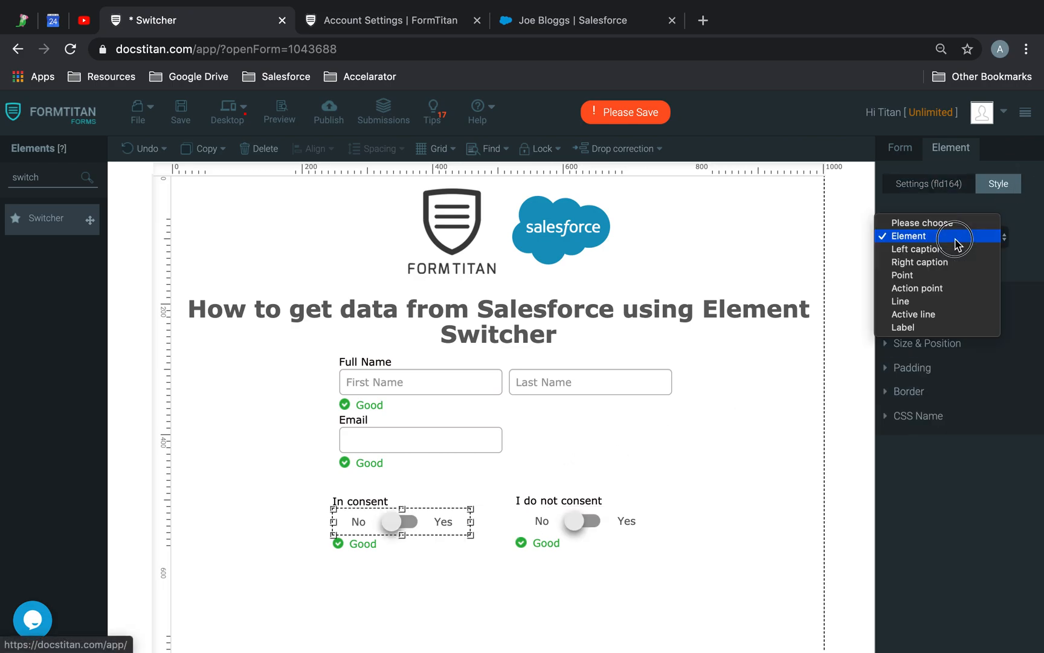
click(939, 318)
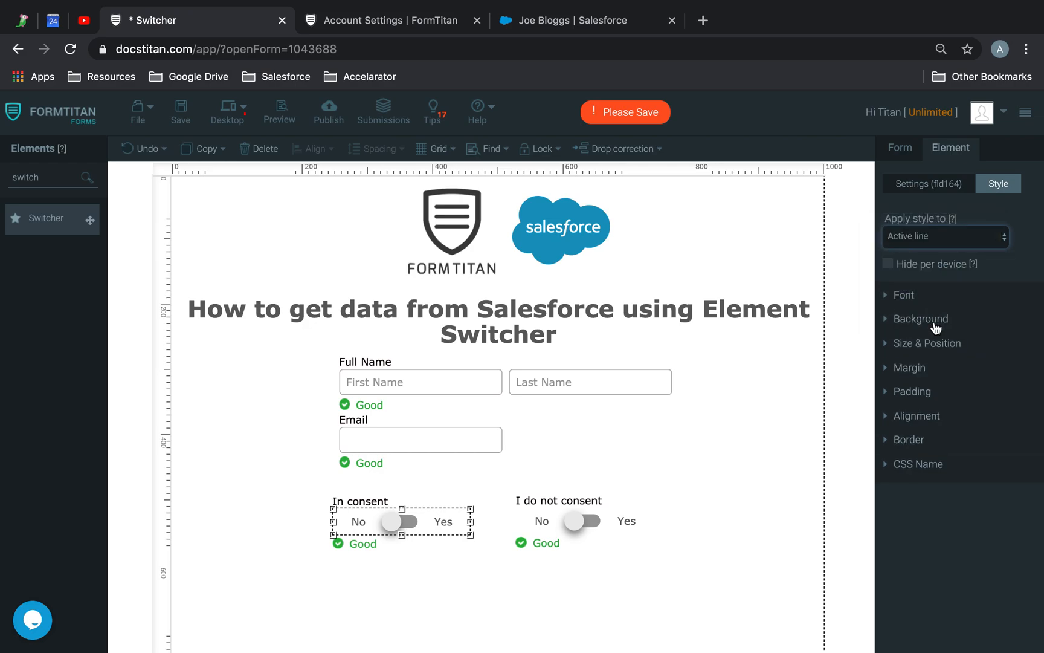
click(931, 325)
click(939, 488)
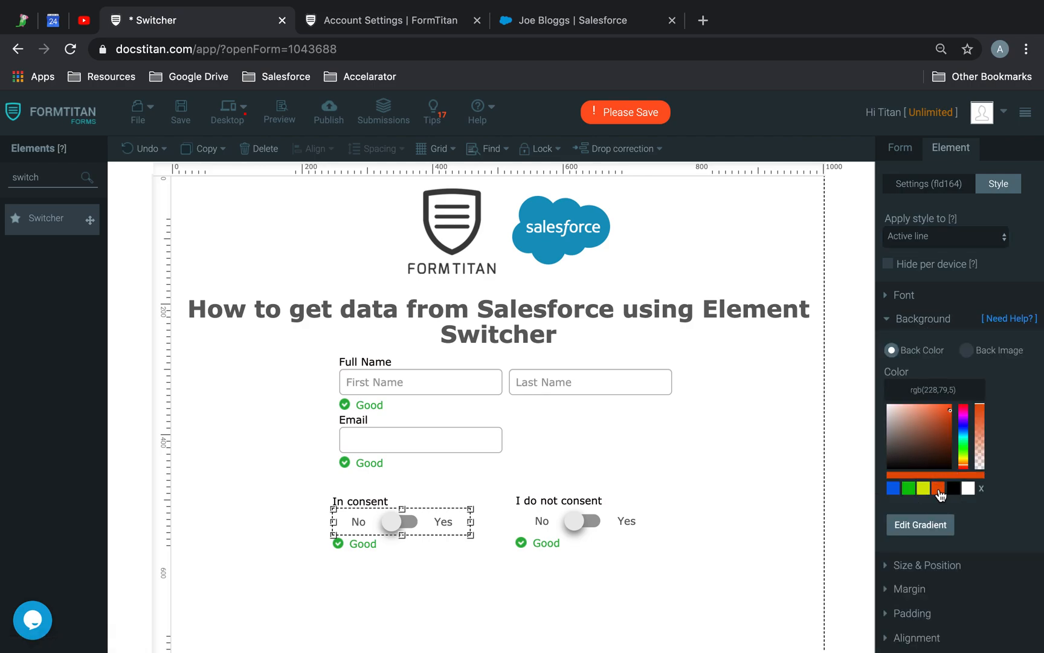
Give the I do not consent switcher's active line the background colour rgb(228,79,5).
click(580, 520)
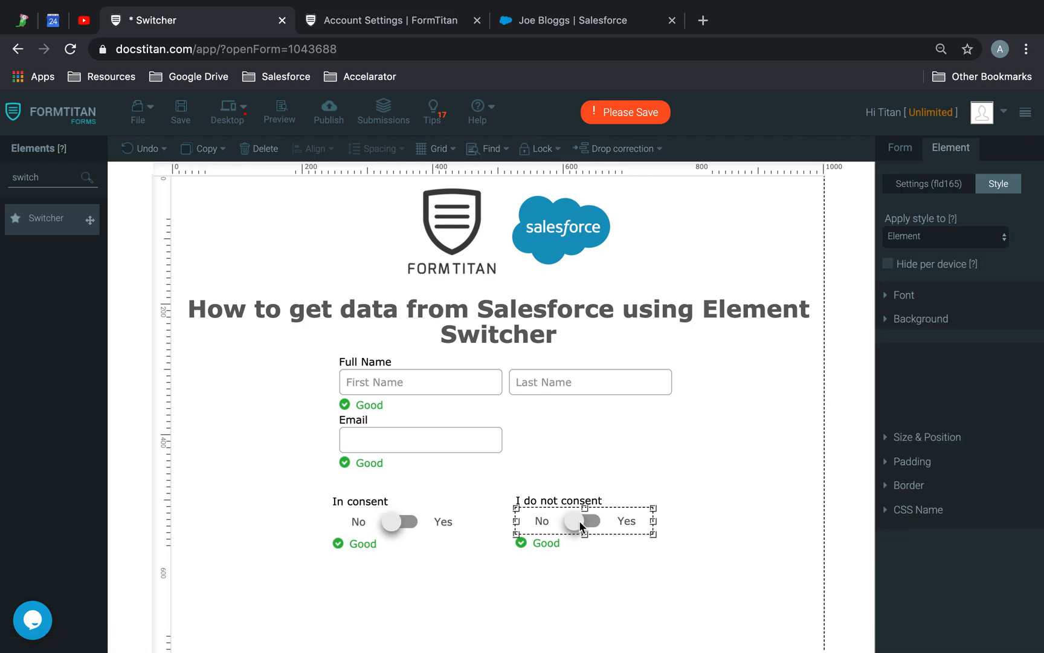
click(943, 236)
click(935, 314)
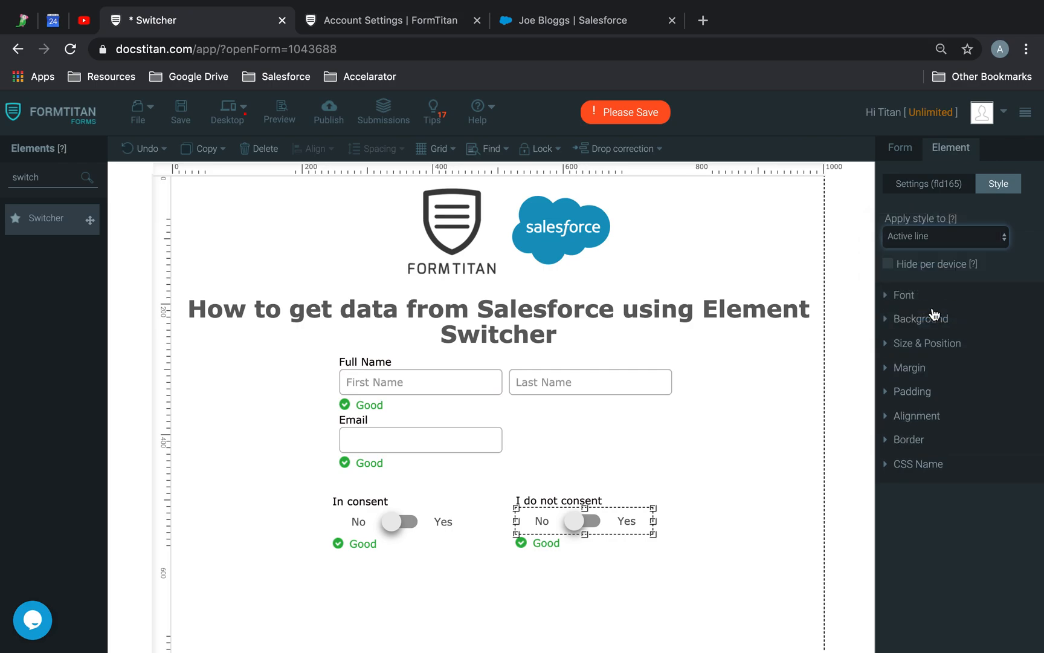
click(935, 319)
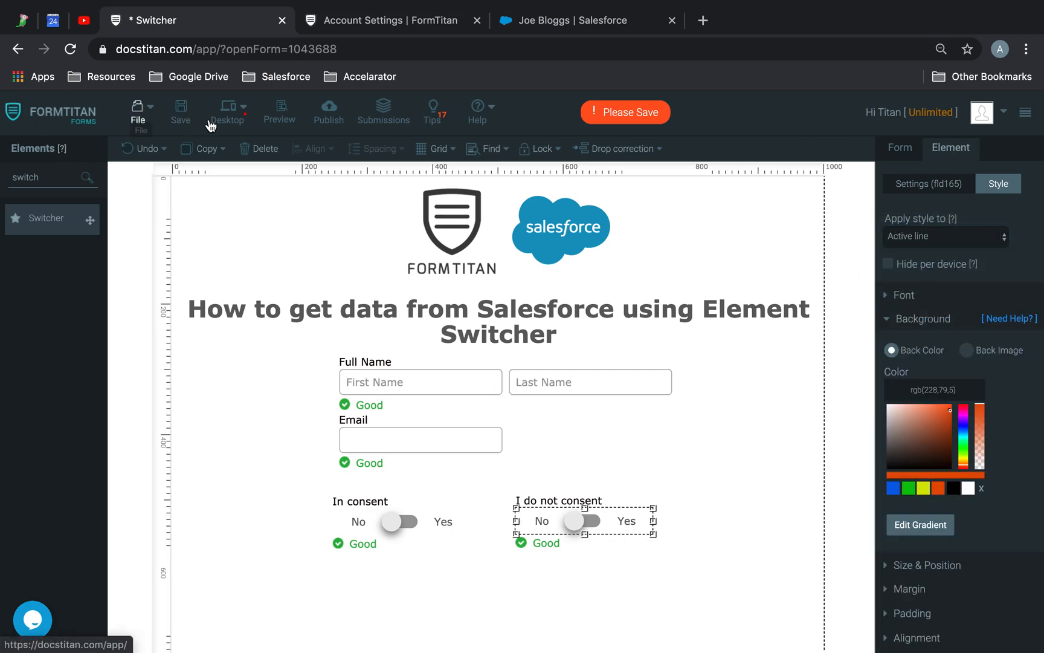
Save the form and test both consent switchers in its preview.
click(180, 110)
click(296, 112)
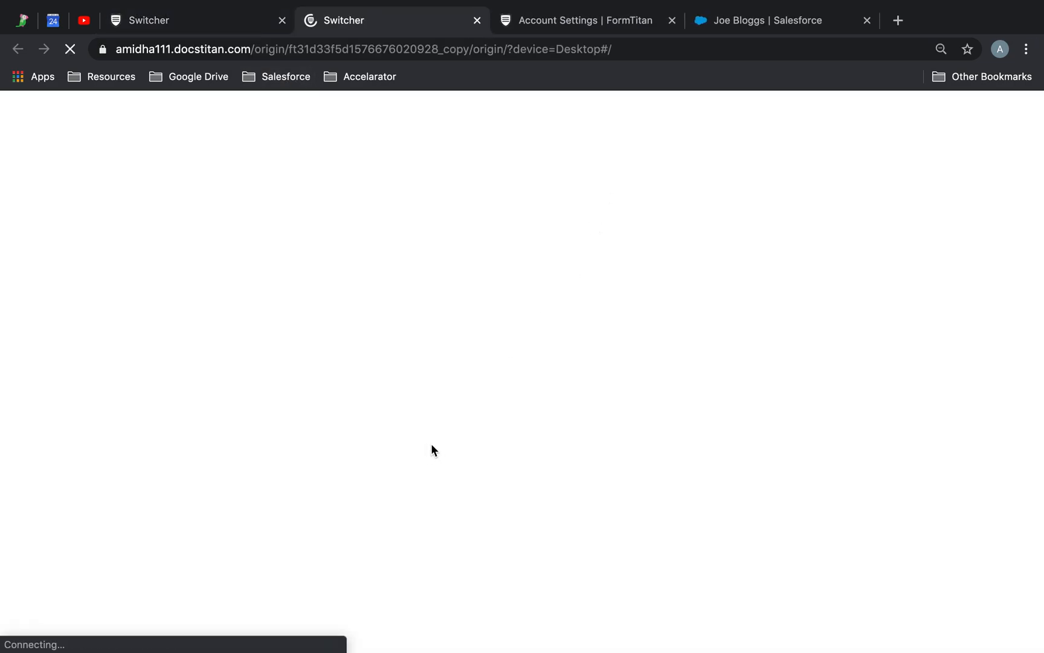
click(425, 437)
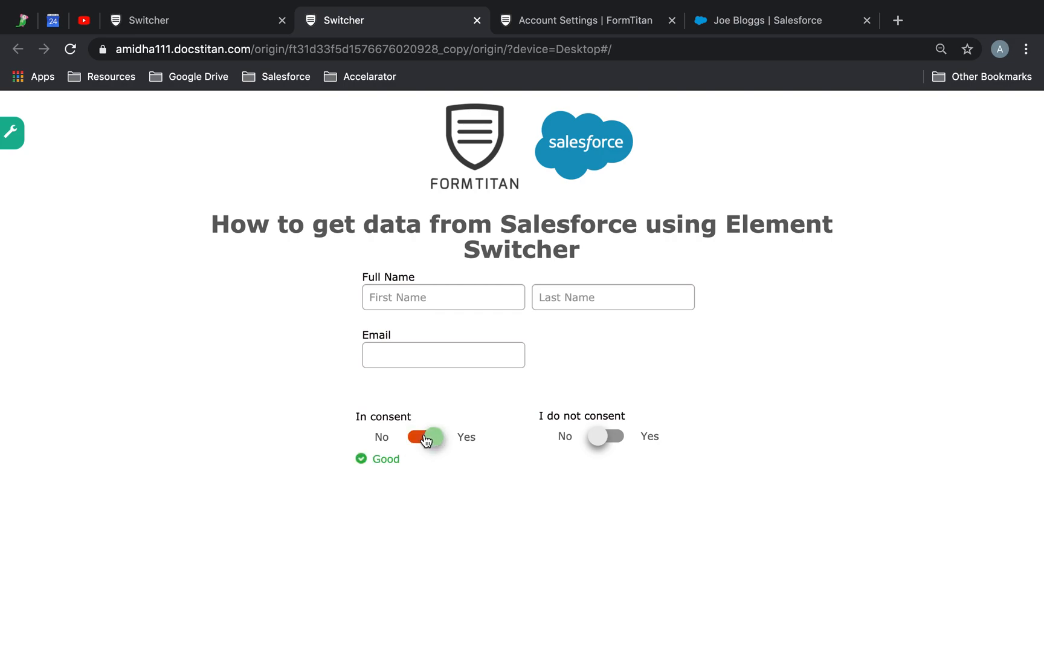
click(607, 436)
Return to the form editor and hide the valid and error indicators of the In consent switcher.
click(212, 18)
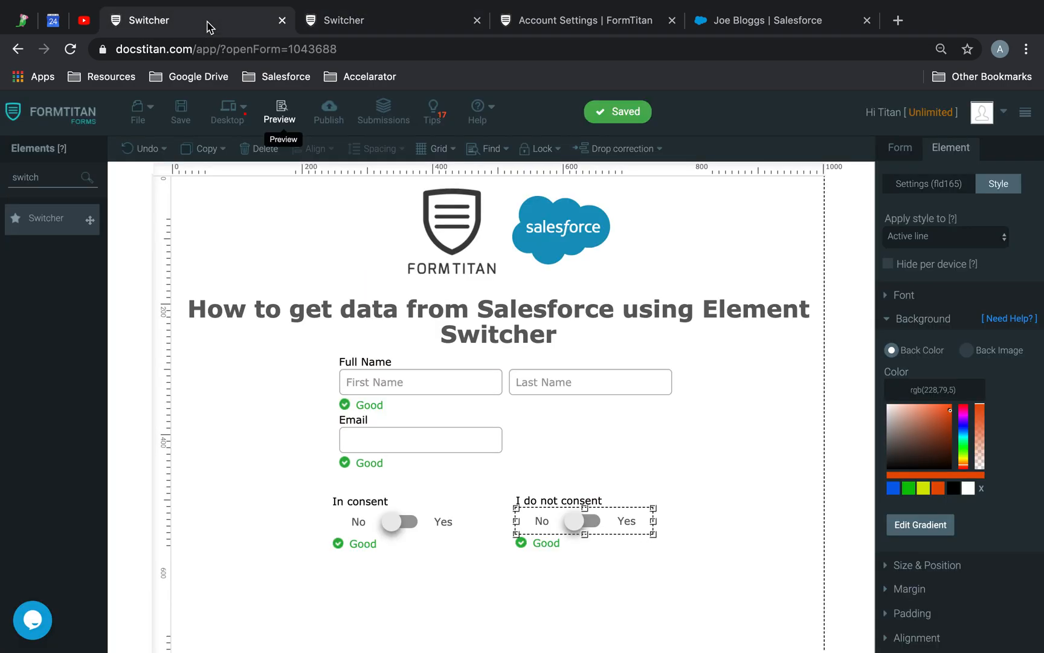
click(402, 526)
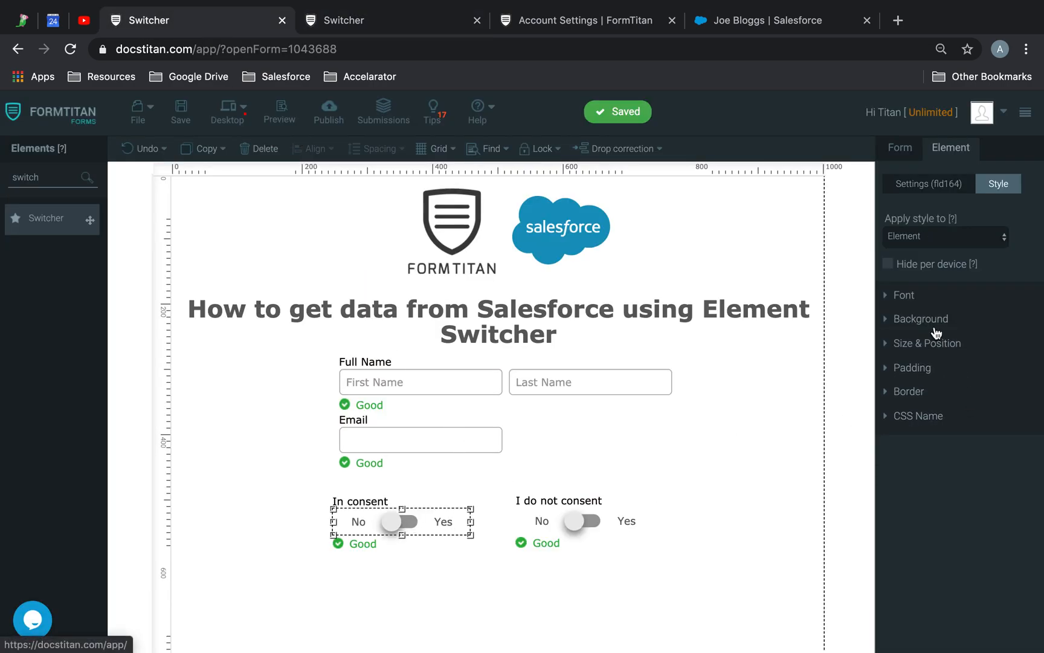
click(929, 183)
click(915, 487)
click(891, 373)
Hide the valid and error indicators of the I do not consent switcher and save the form.
click(571, 516)
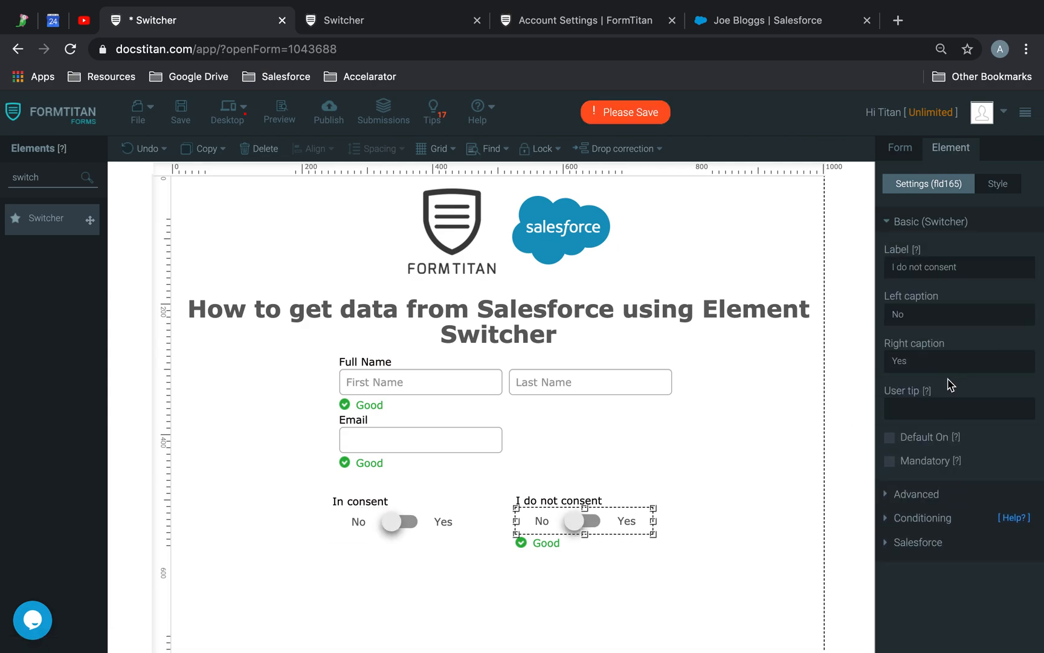
click(913, 494)
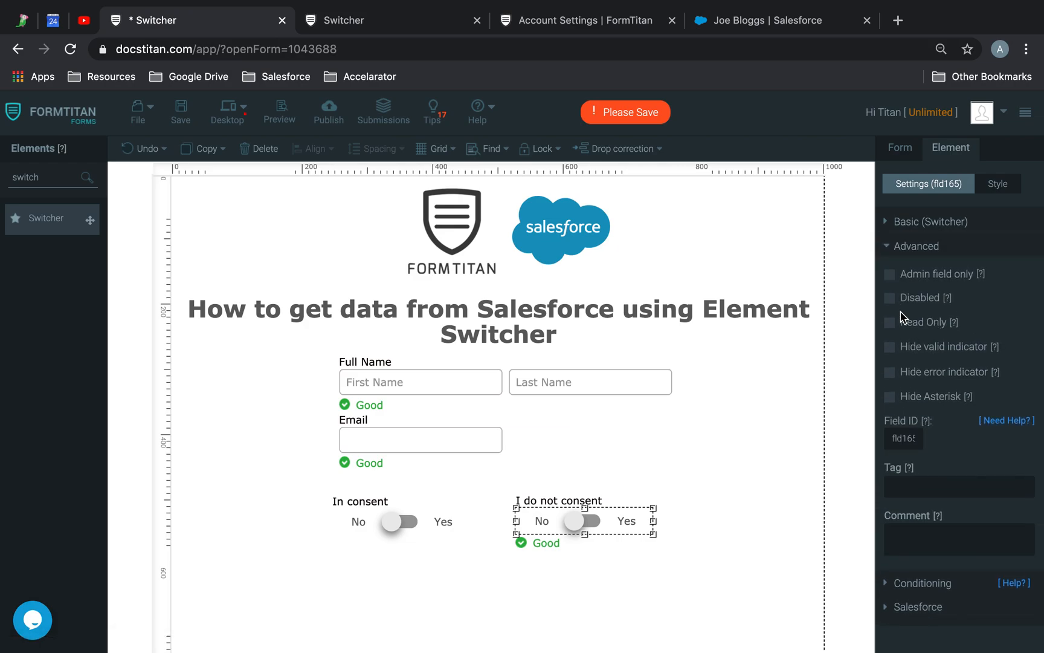
click(891, 348)
click(892, 372)
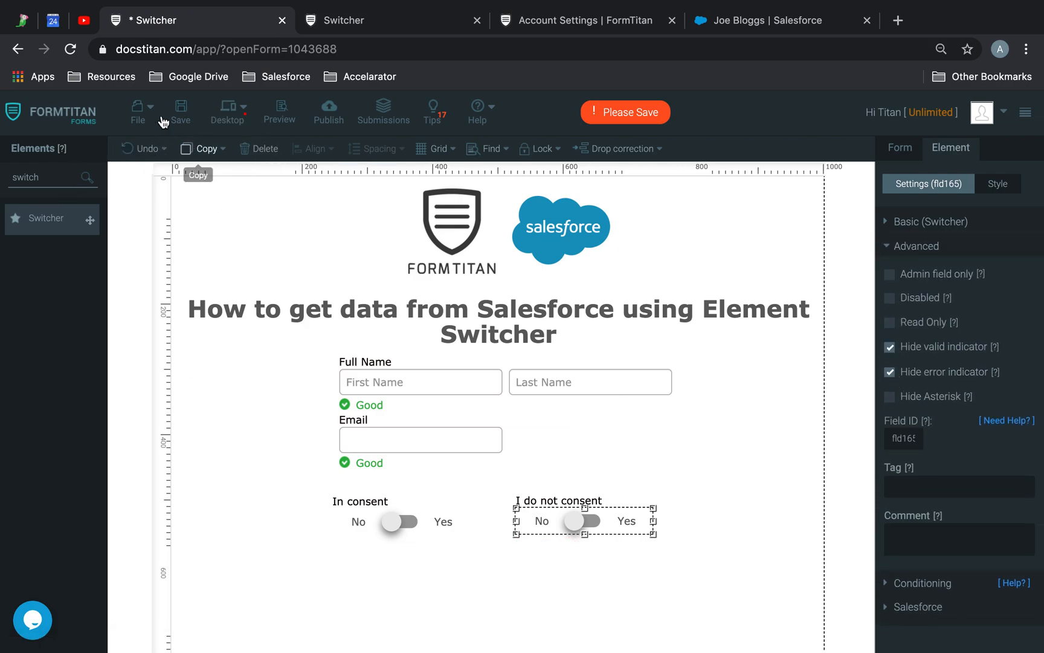
click(181, 112)
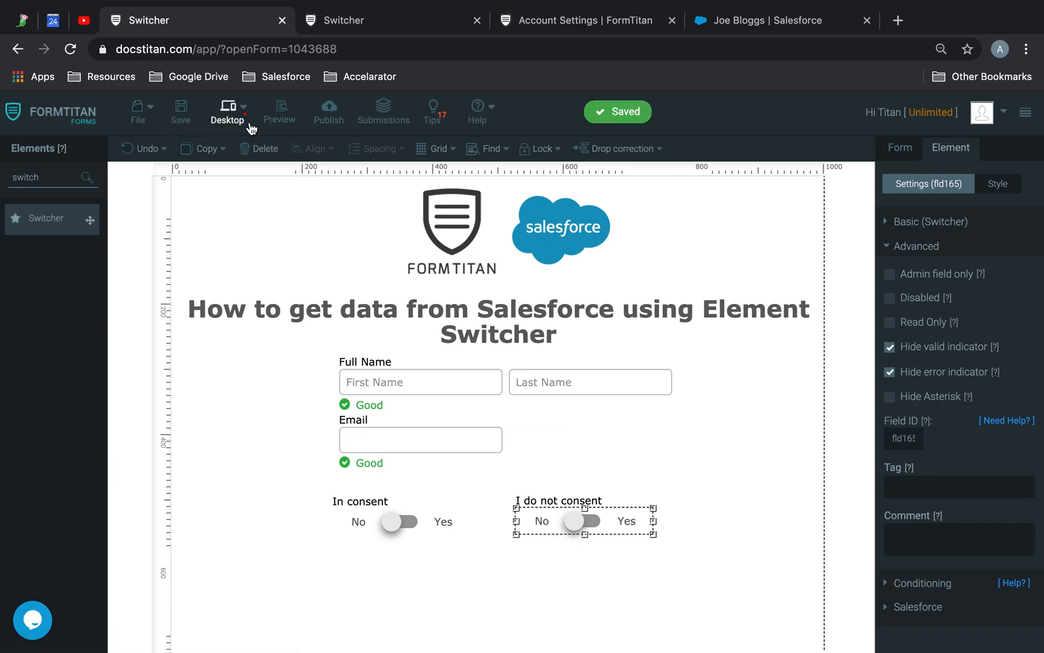
Add a Hidden element beside the logos, name it "Contact ID", and save the form.
double_click(27, 177)
text(hidd)
drag(51, 206, 243, 215)
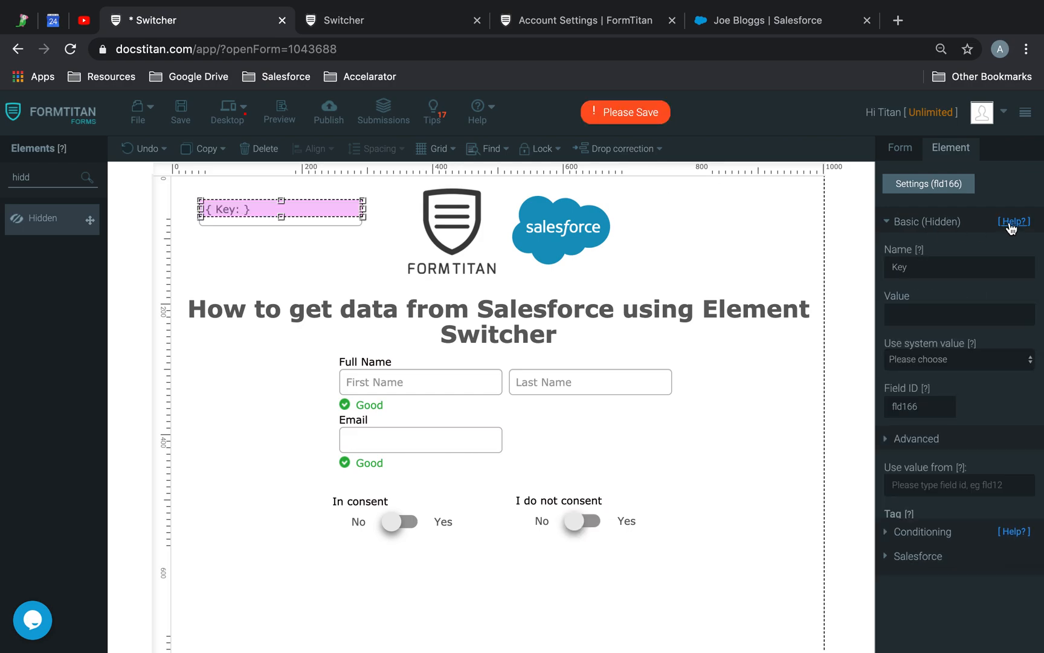
double_click(944, 266)
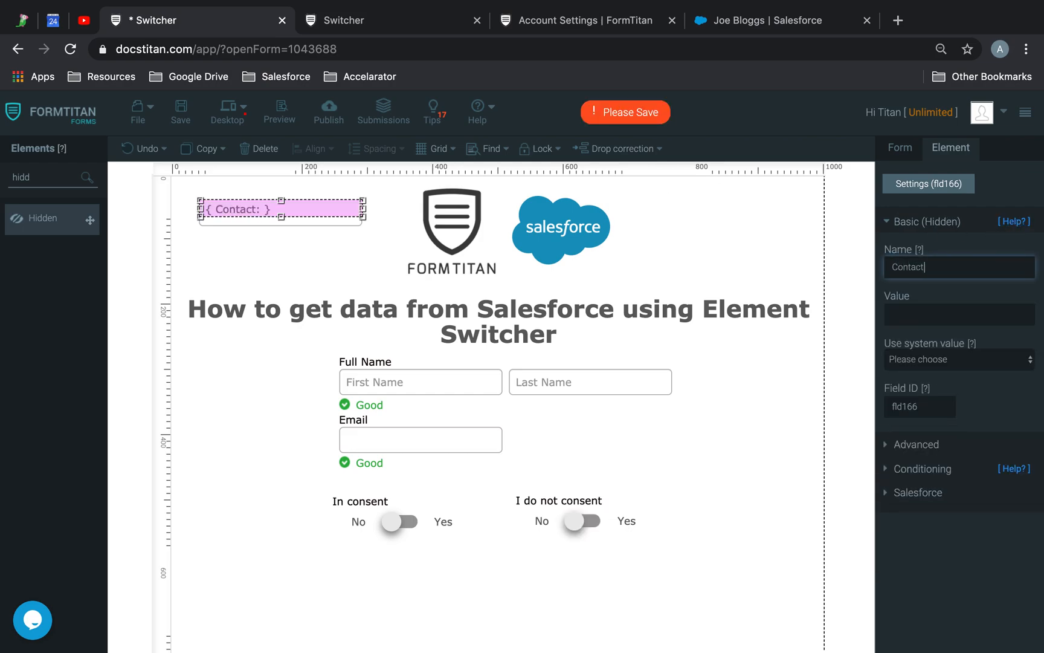
click(179, 112)
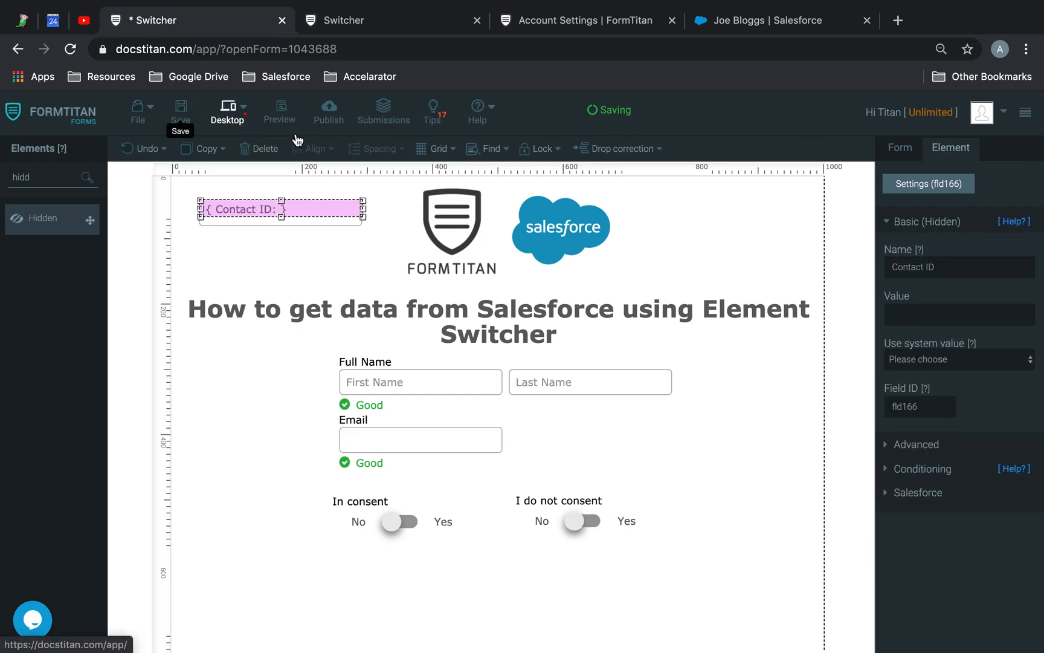
click(342, 208)
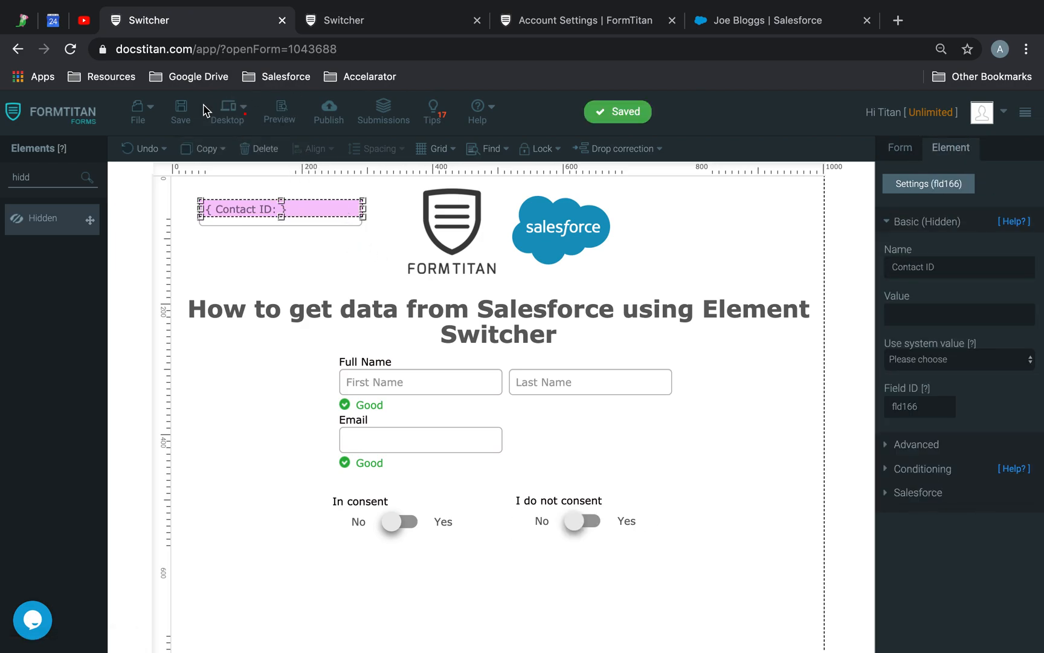
click(906, 151)
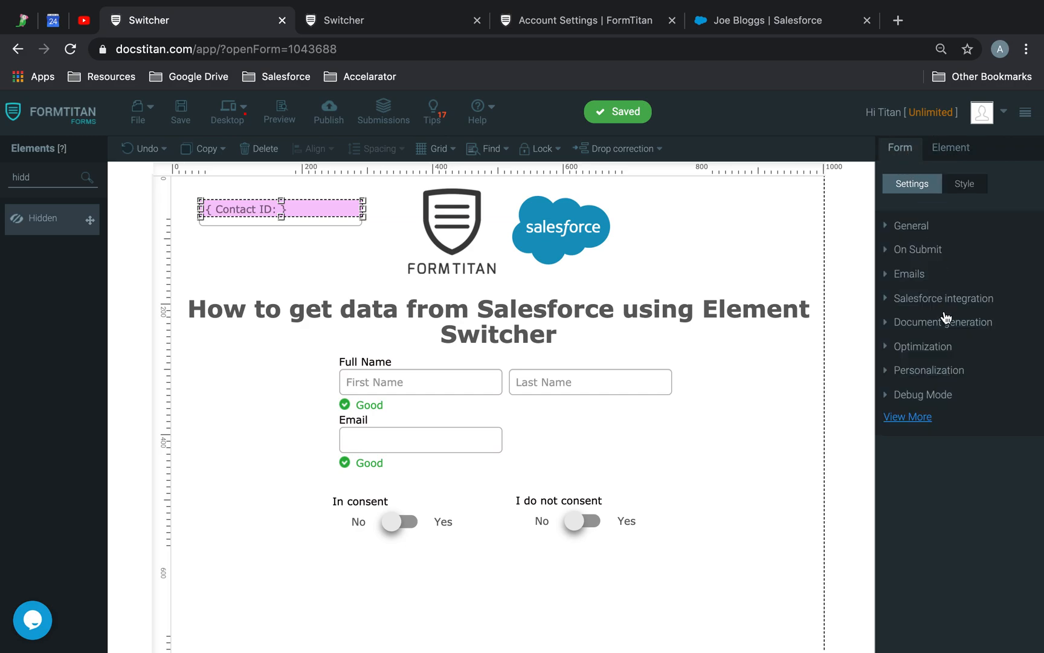
click(940, 299)
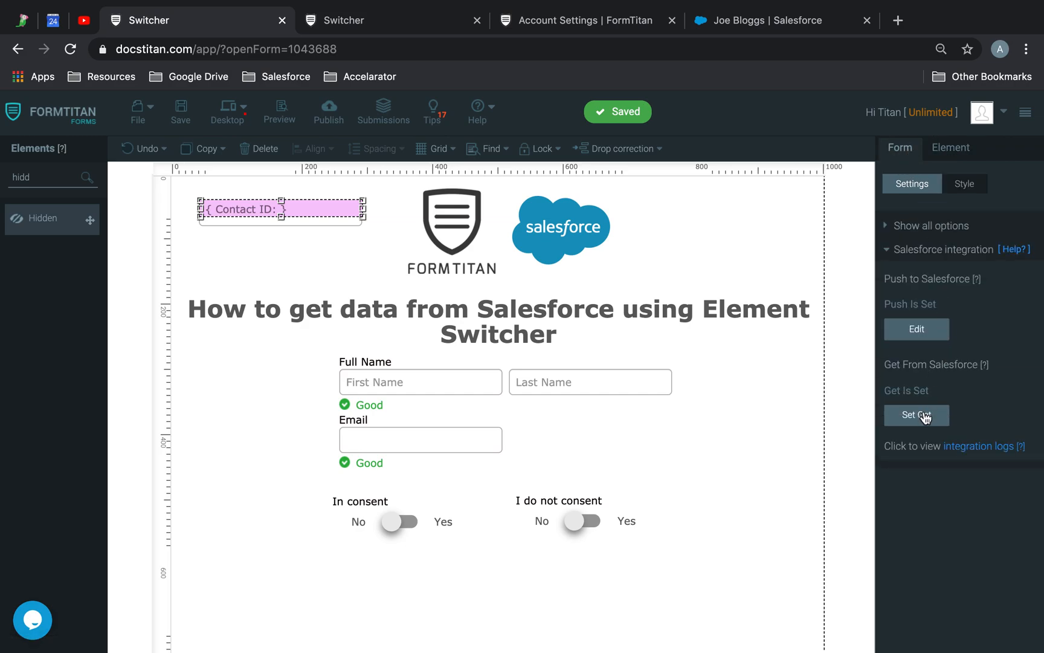
Set the In consent switcher's tag to "I consent" in its advanced settings.
click(418, 514)
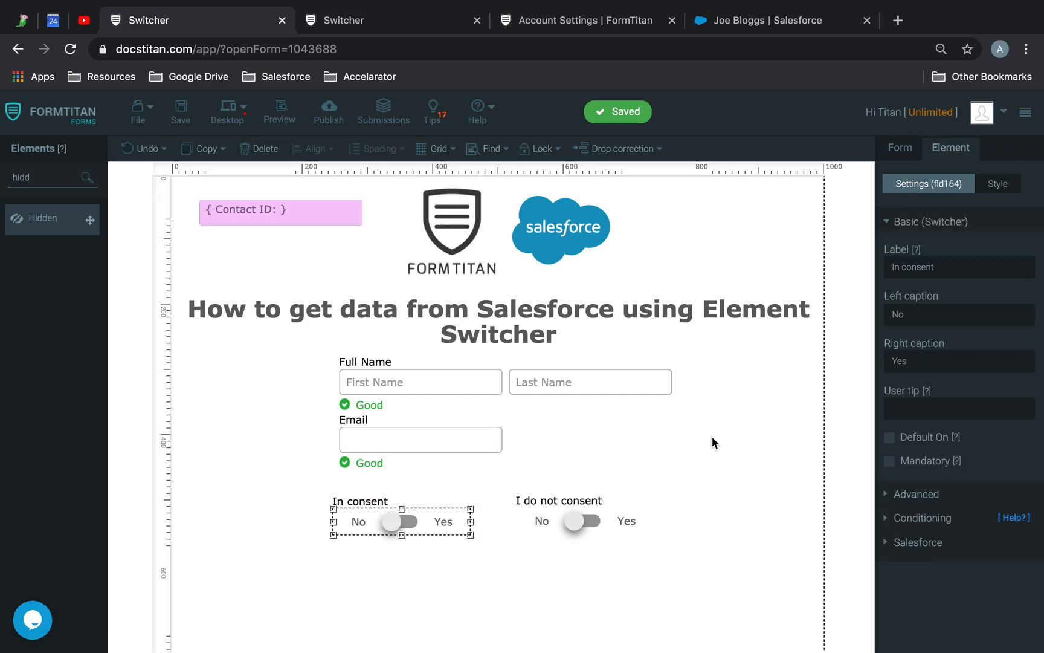
click(906, 494)
click(935, 480)
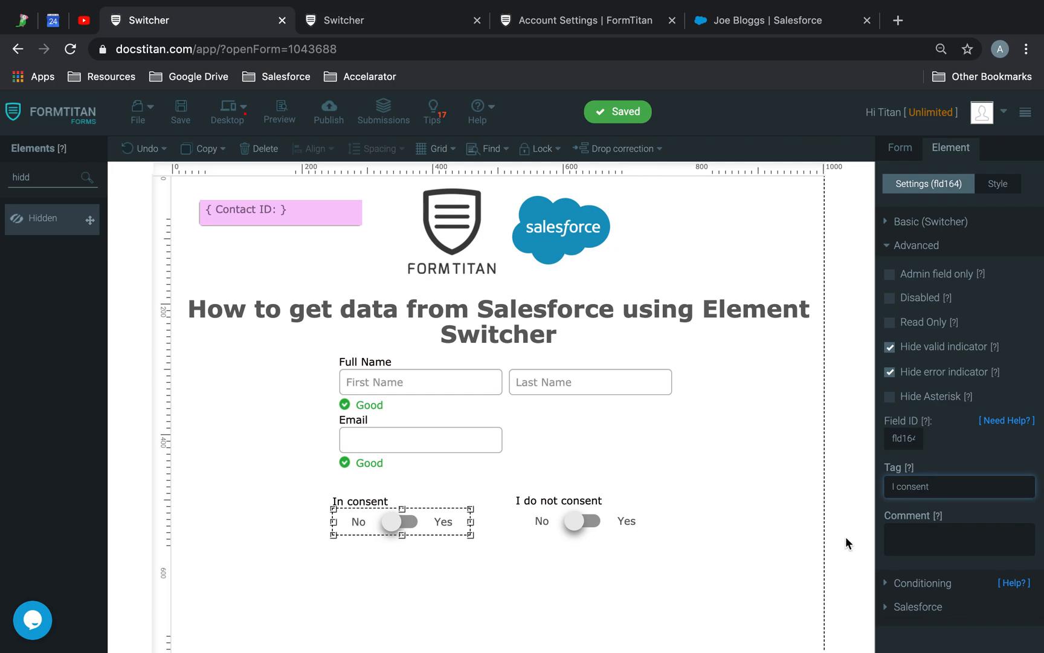
Set the I do not consent switcher's tag to "I do not consent" in its advanced settings and save the form.
click(652, 513)
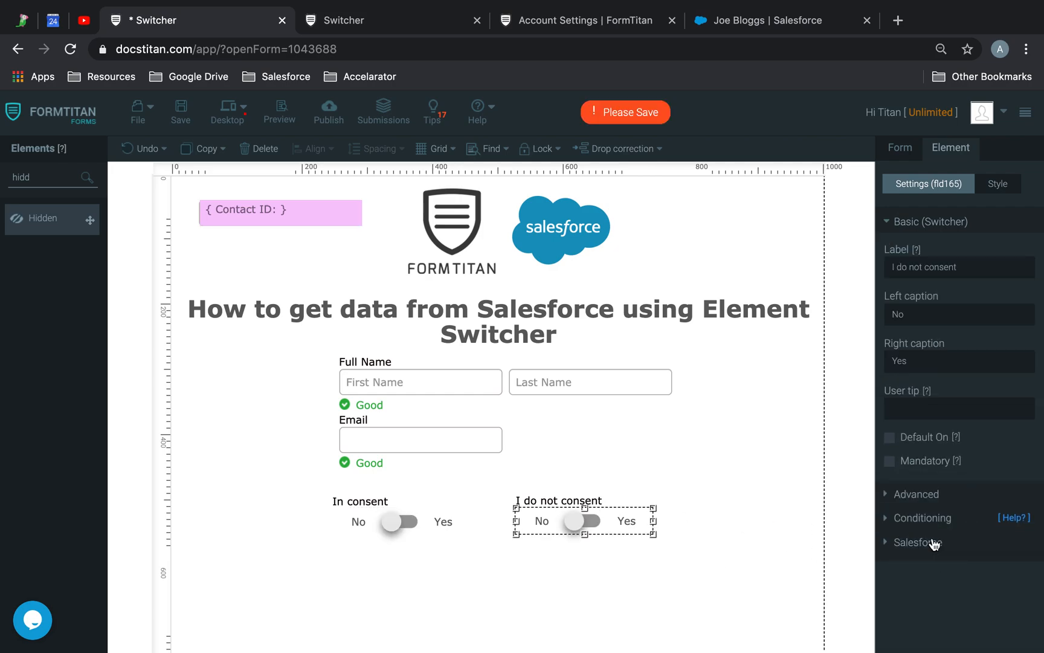
click(918, 494)
click(923, 487)
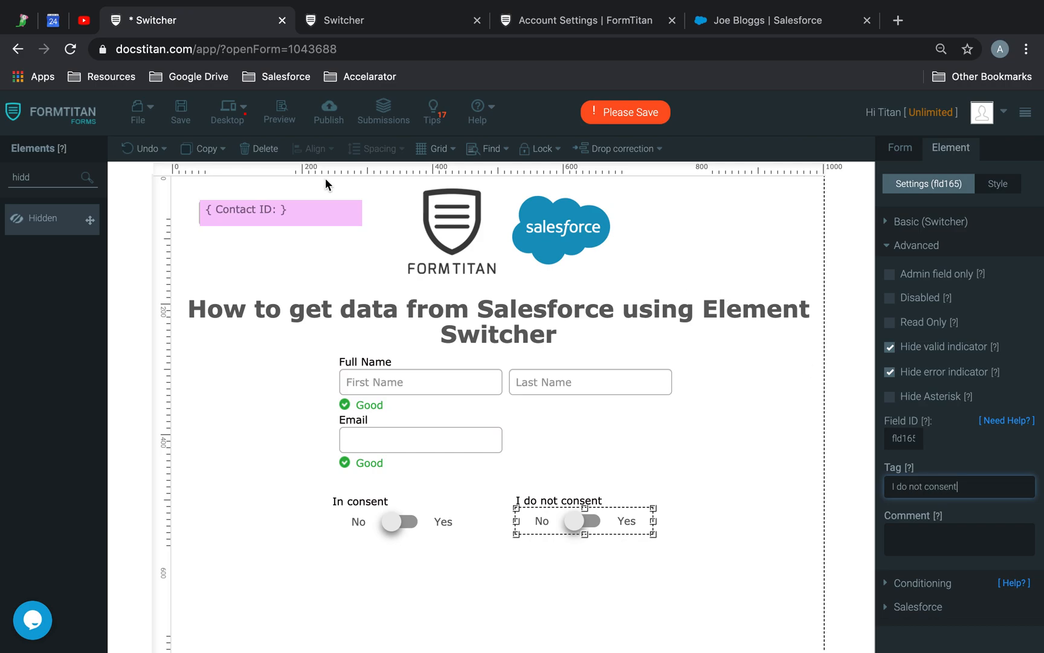
click(194, 122)
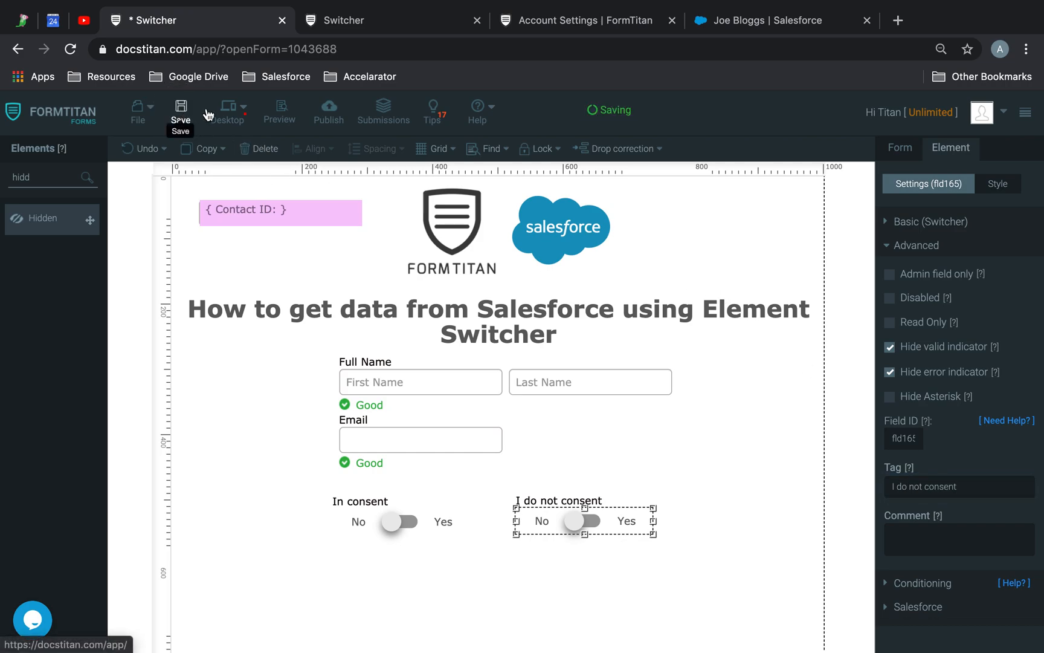
Open the form's Get From Salesforce setup and add a mapping object for the Contact object.
click(900, 147)
click(913, 415)
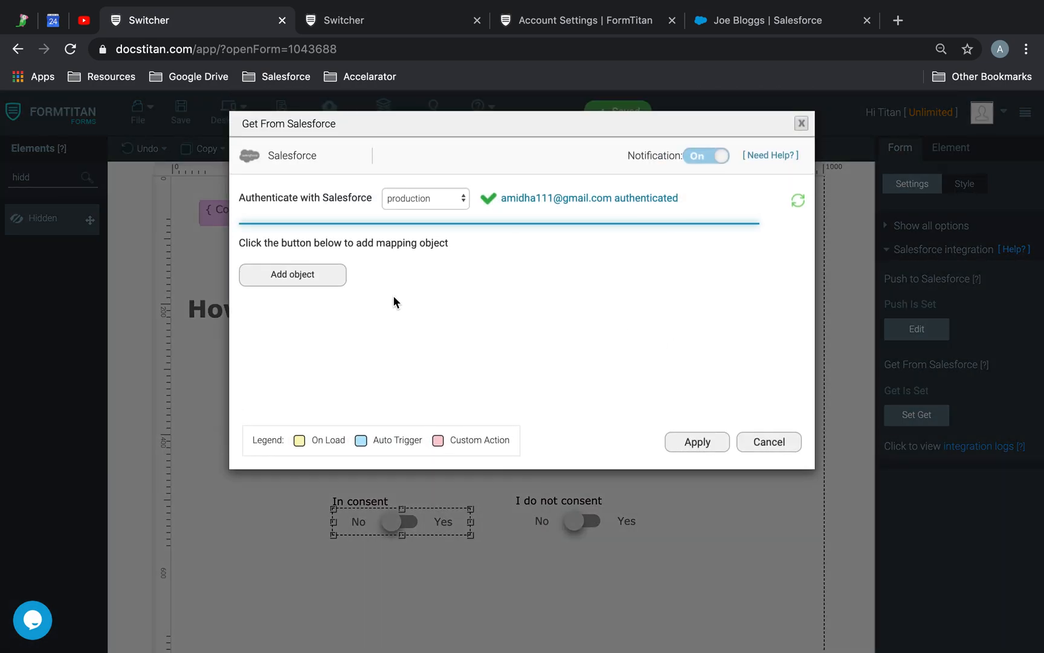
click(336, 276)
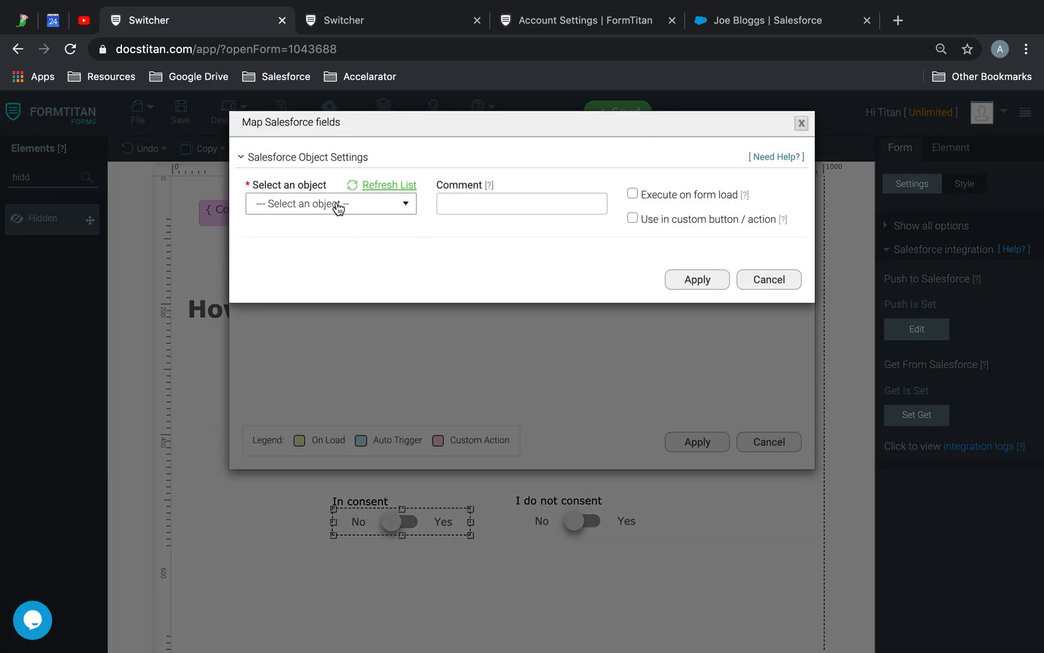
click(338, 206)
text(t)
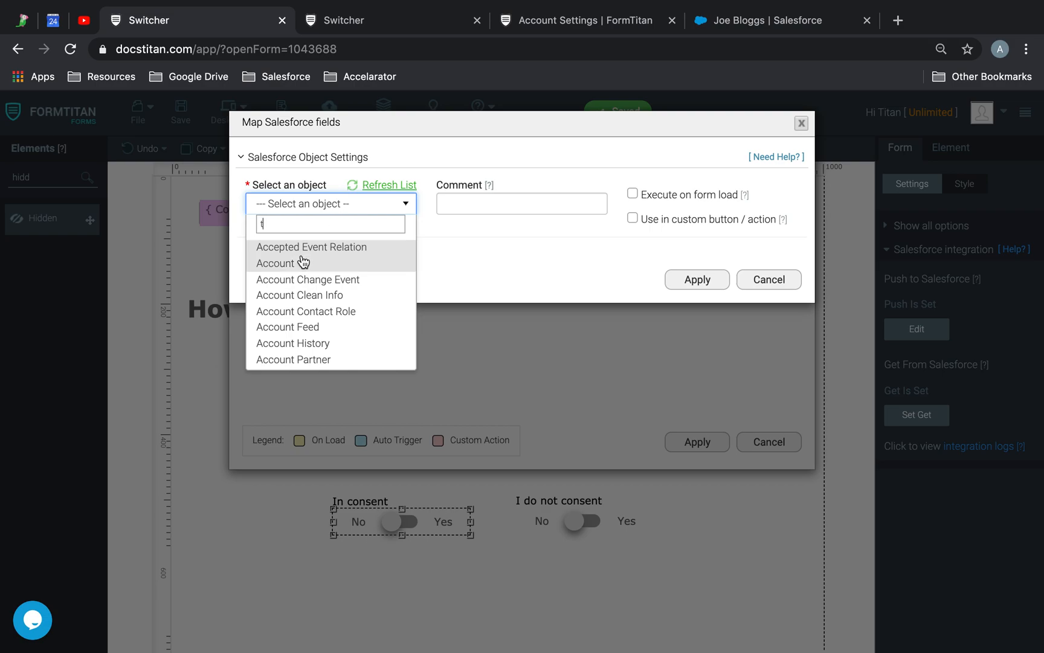
text(ont)
click(264, 293)
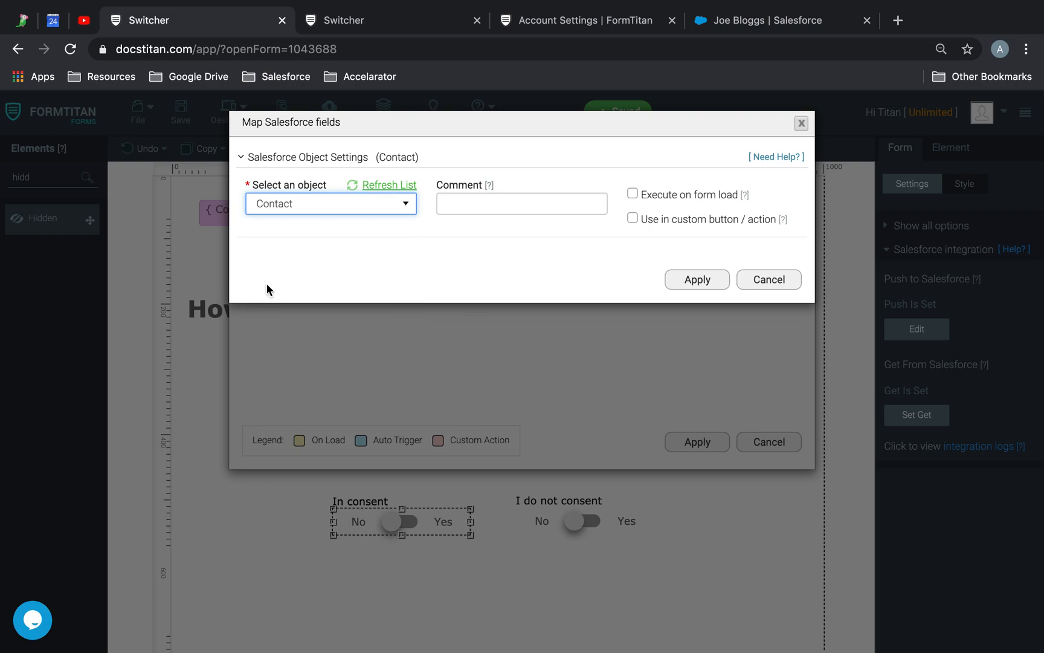
Set a condition for the Contact object so that the Salesforce Contact ID equals the form field Contact ID.
click(284, 255)
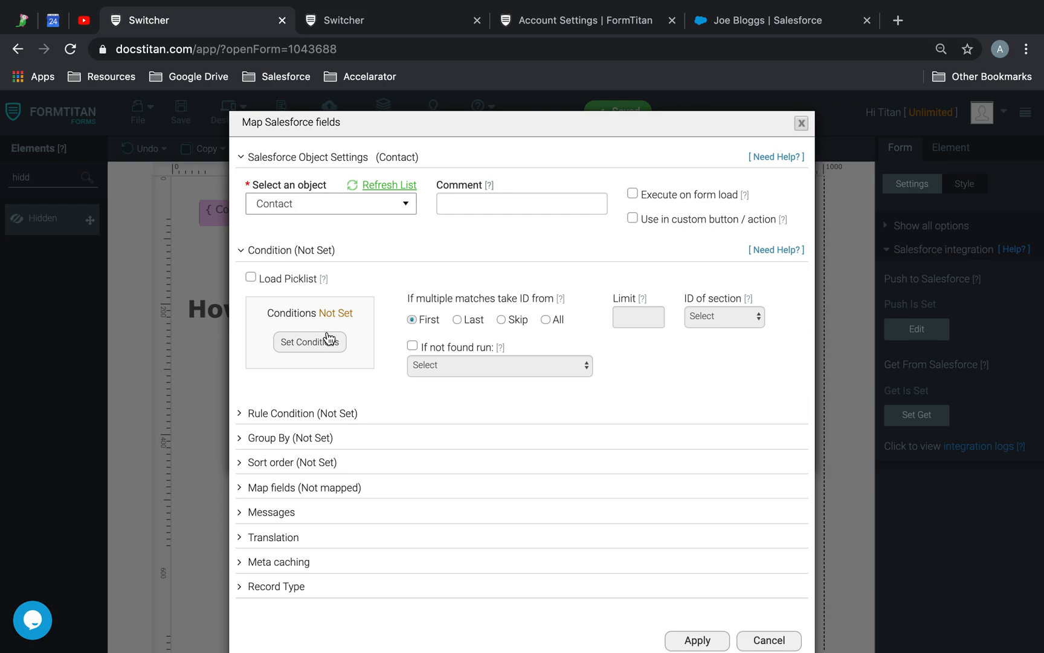
click(310, 341)
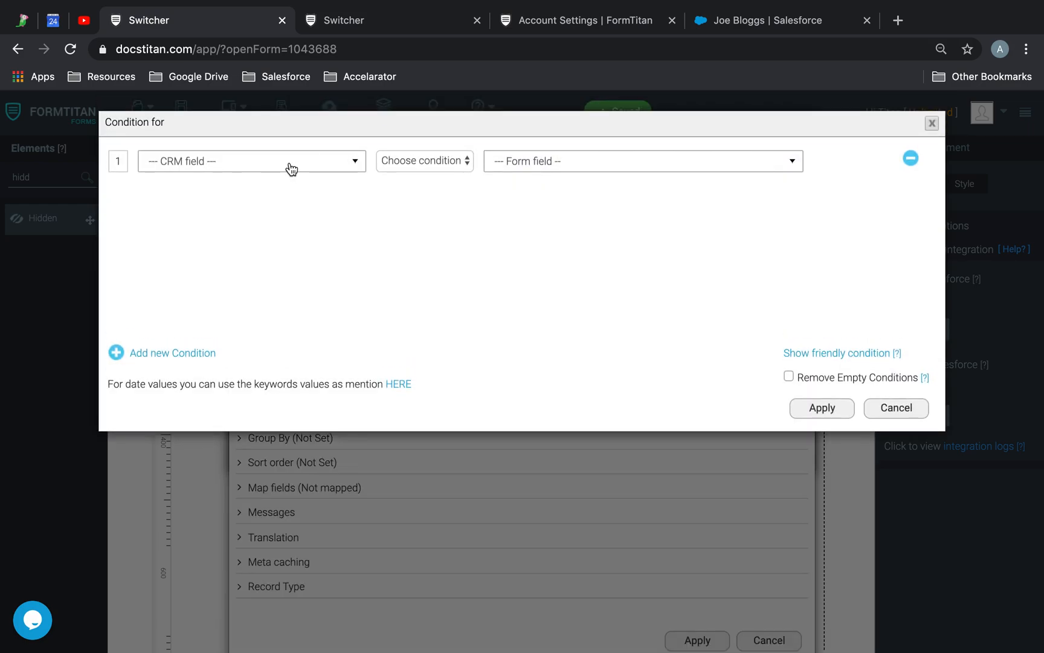
click(291, 168)
click(207, 276)
click(408, 158)
click(399, 187)
click(417, 161)
click(399, 145)
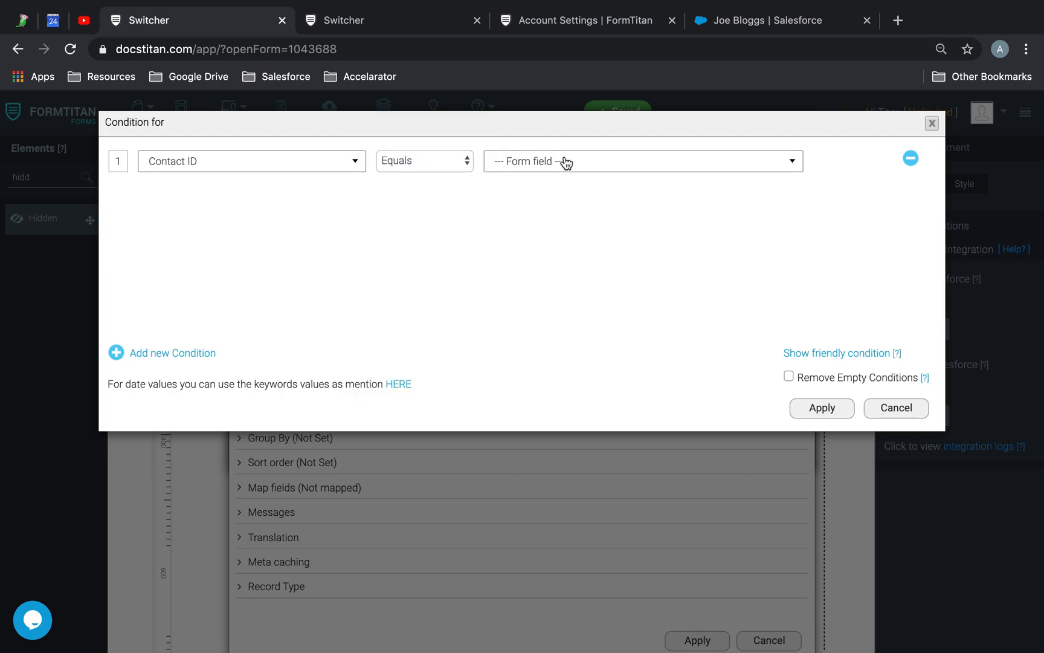
click(566, 162)
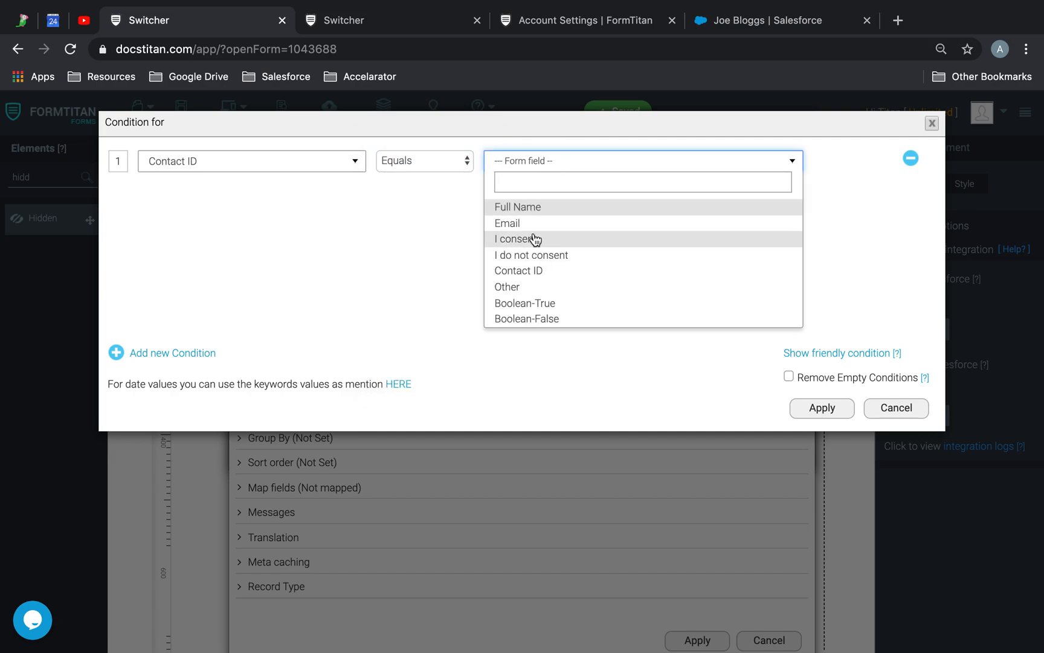
click(532, 272)
click(821, 408)
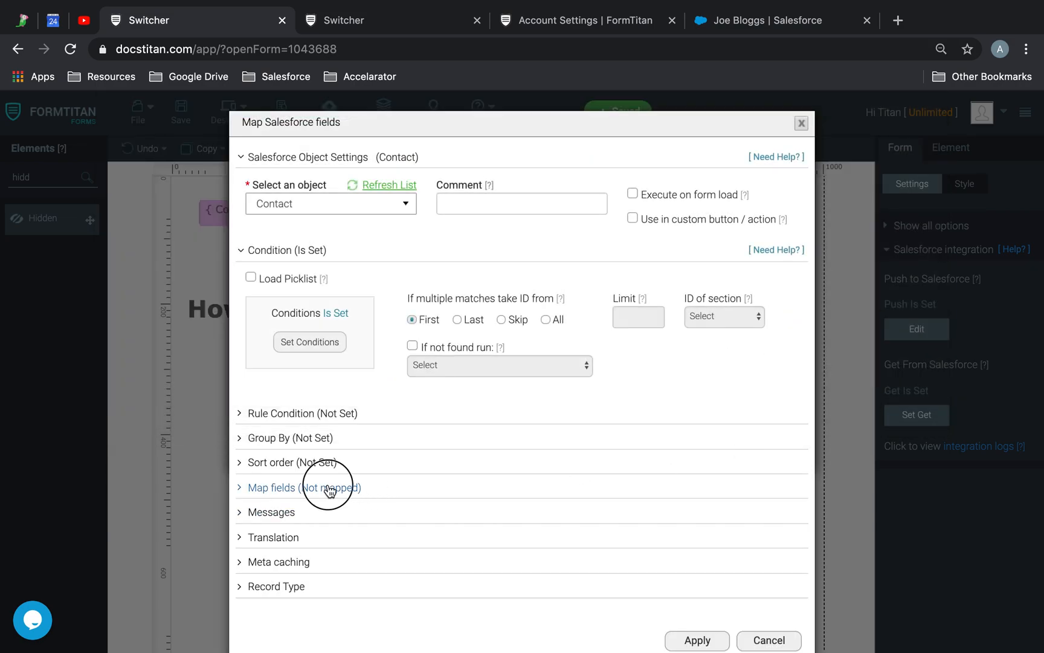
Start the field mapping and map the Full Name element's first and last name to Salesforce First Name and Last Name.
click(330, 488)
click(287, 555)
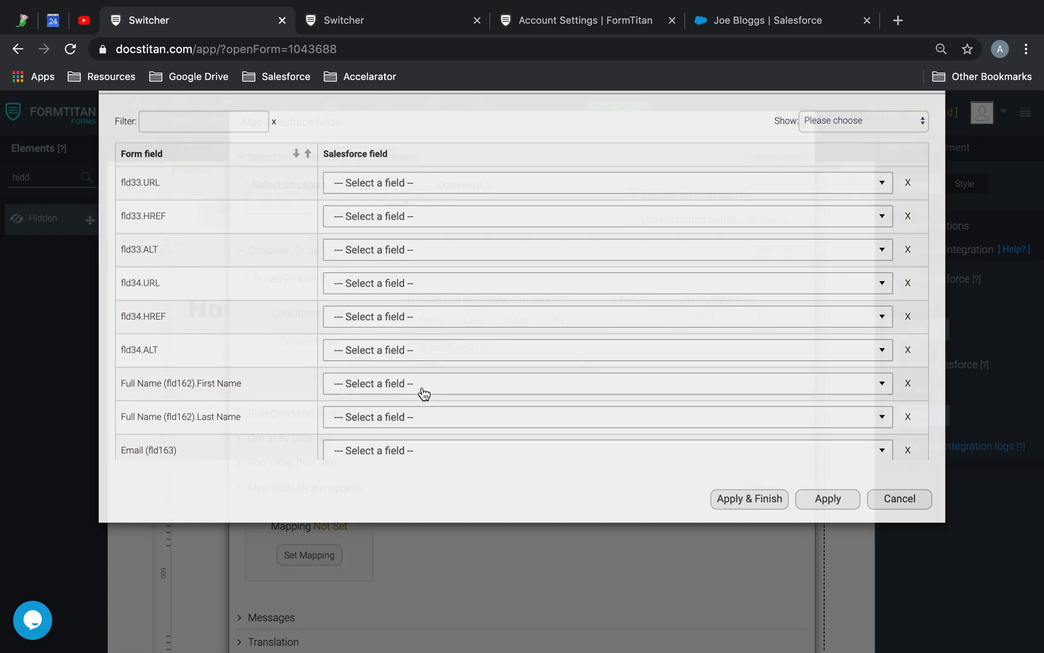
scroll(423, 387, down, 2)
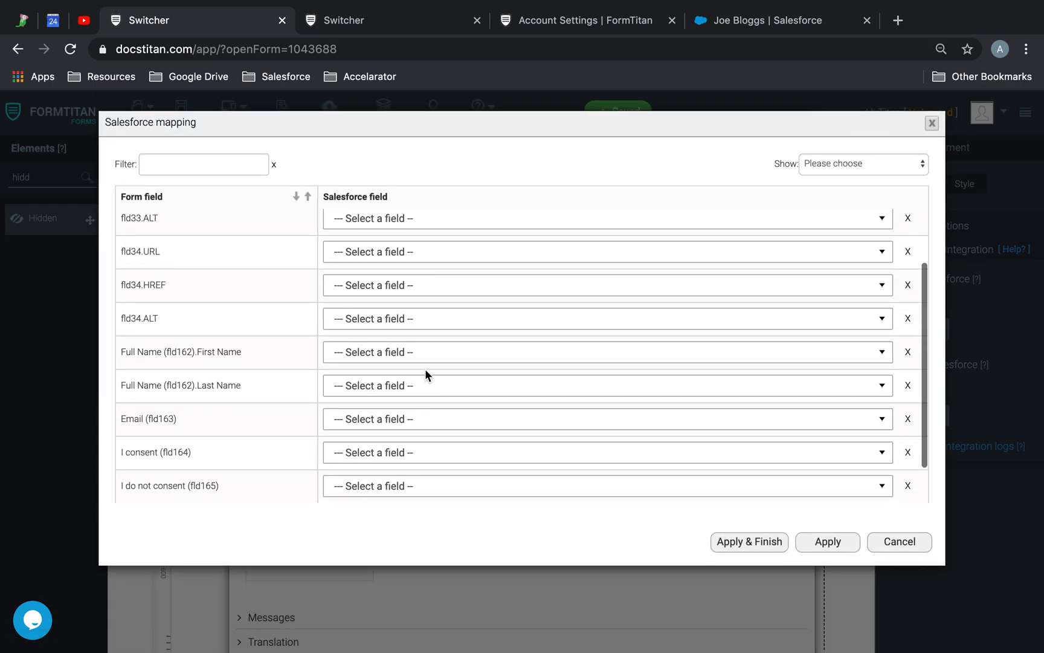
click(431, 353)
text(firs)
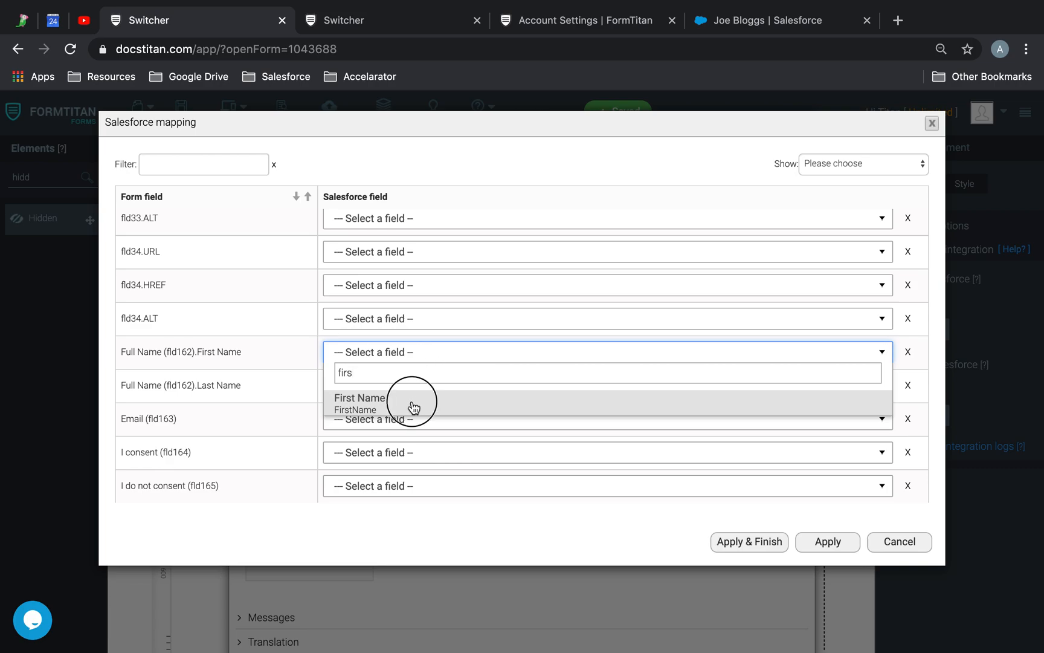
click(414, 406)
click(422, 390)
text(last)
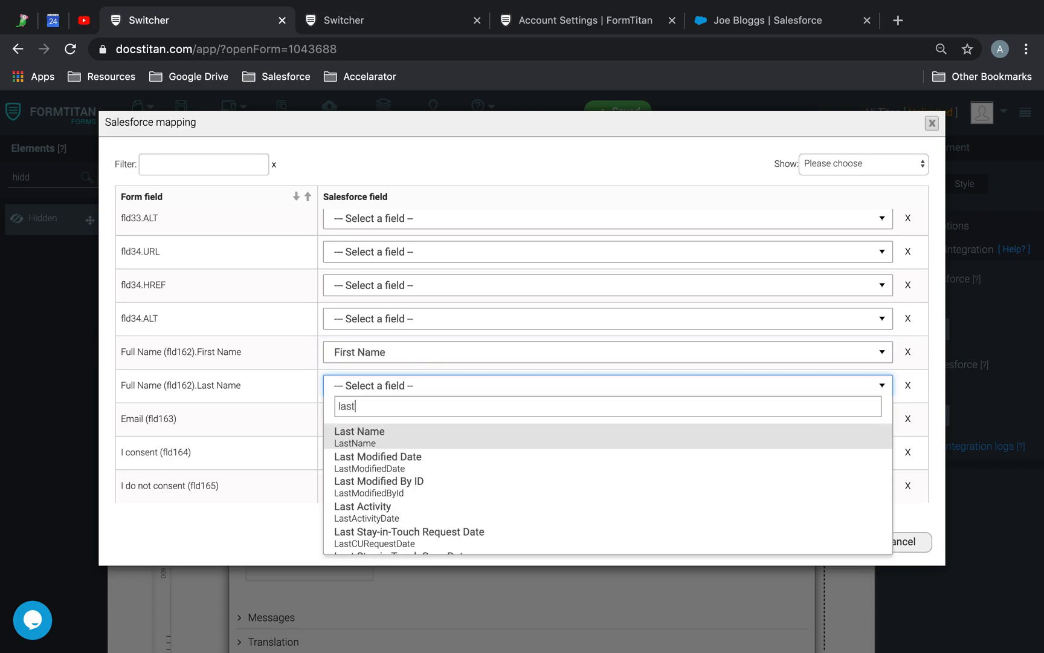
click(389, 437)
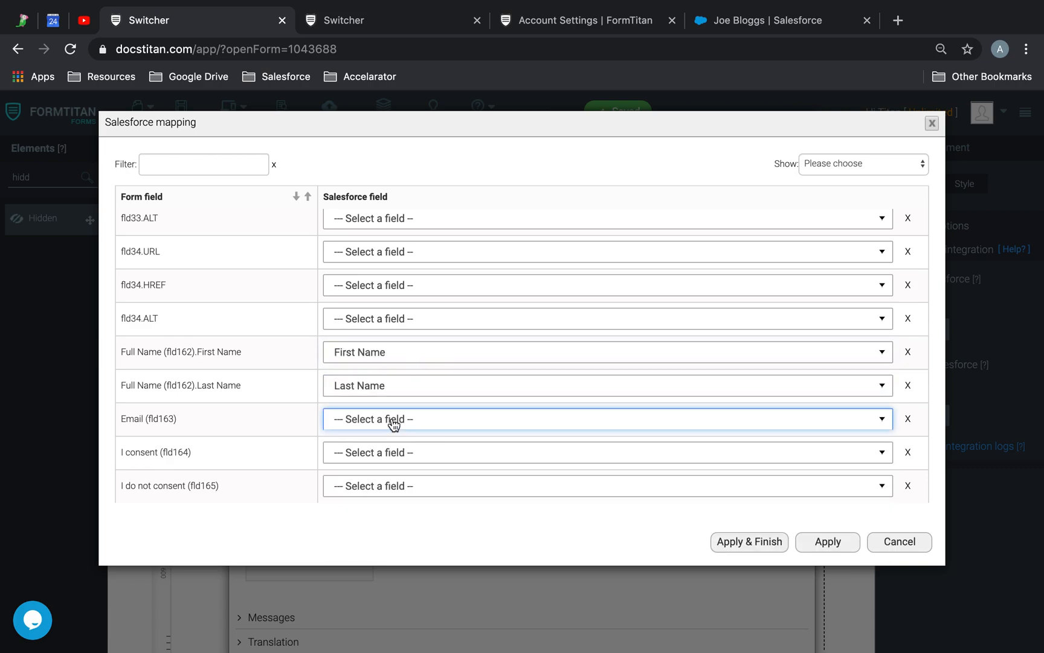
Map the form's Email element to the Salesforce Email field.
click(391, 420)
text(mail)
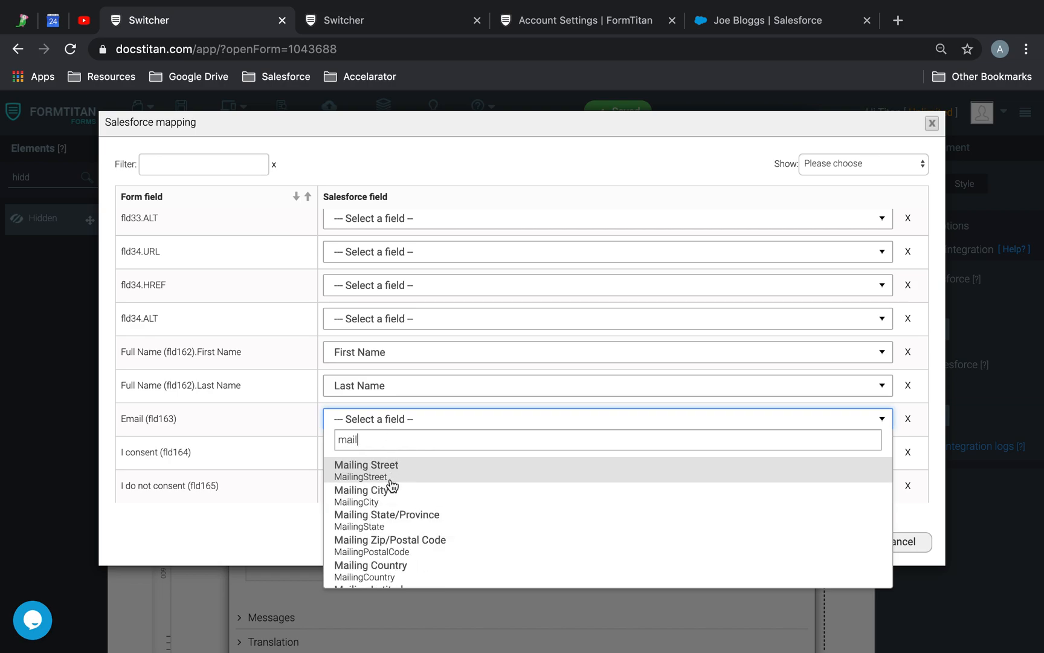
key(BackSpace)
key(BackSpace)
key(BackSpace)
key(BackSpace)
text(ema)
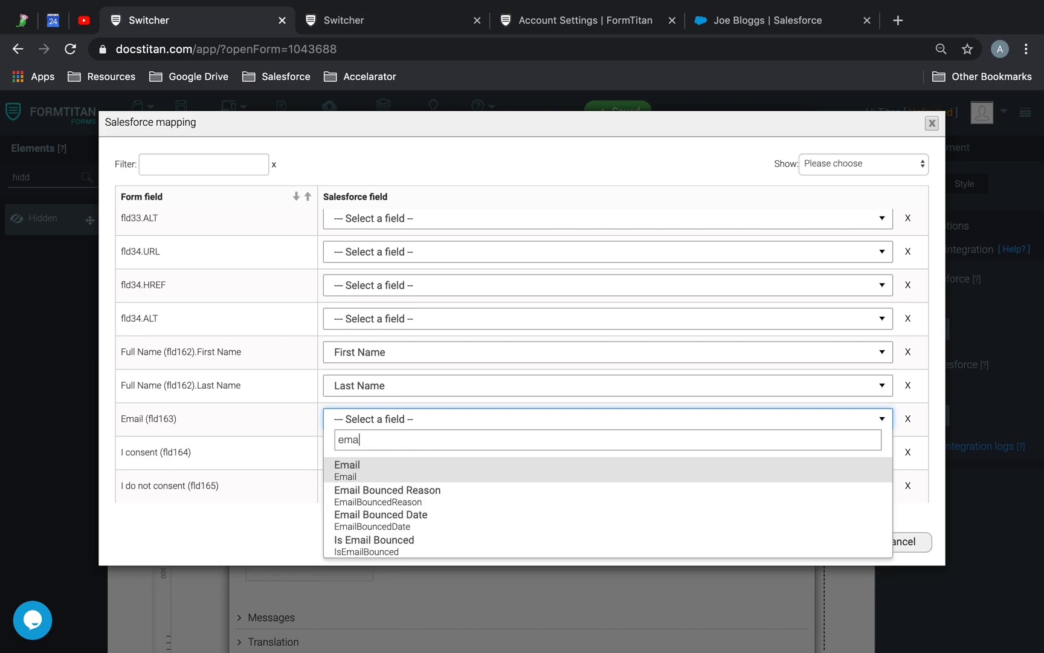
click(431, 480)
Map the two consent switchers to the Salesforce I consent and I do not consent fields, finish the mapping and save the form.
click(423, 455)
text(i )
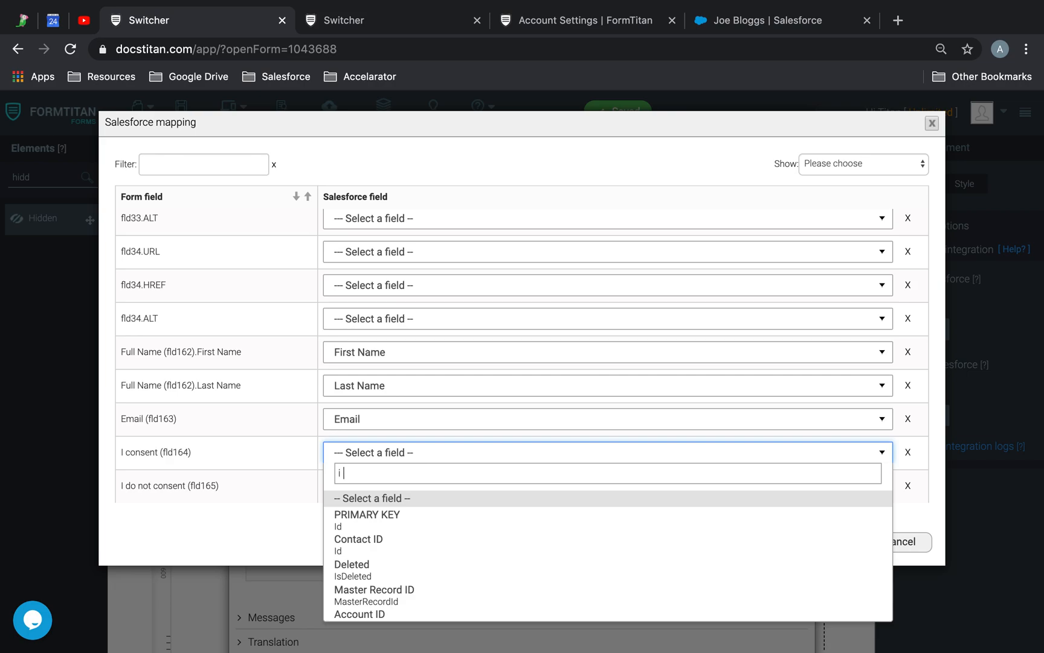
text(con)
click(405, 512)
click(410, 488)
text(i do)
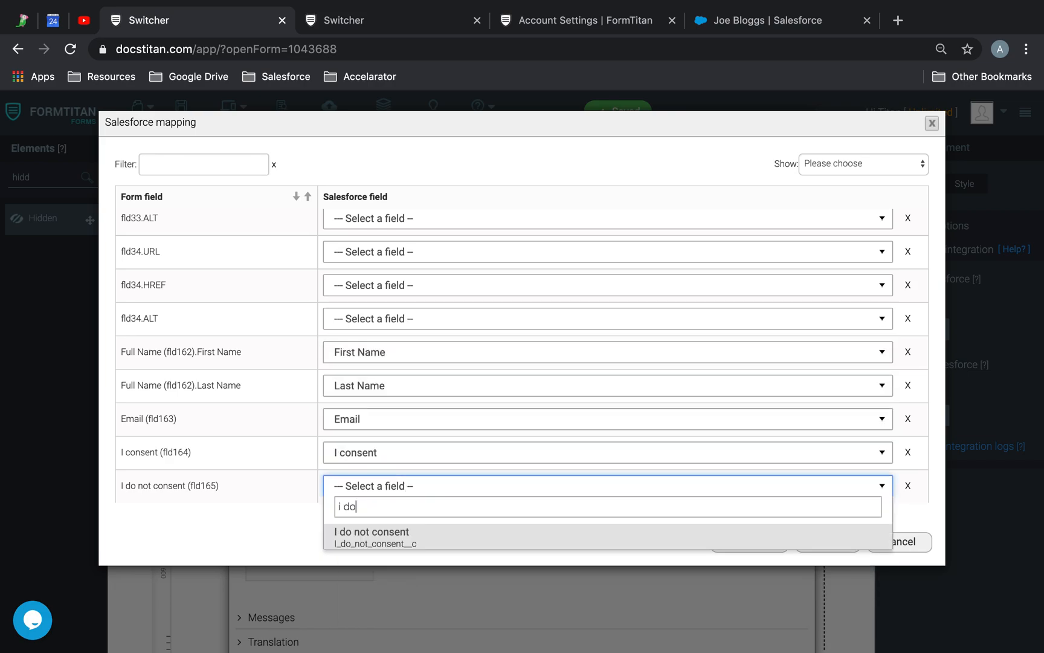
click(431, 538)
click(752, 542)
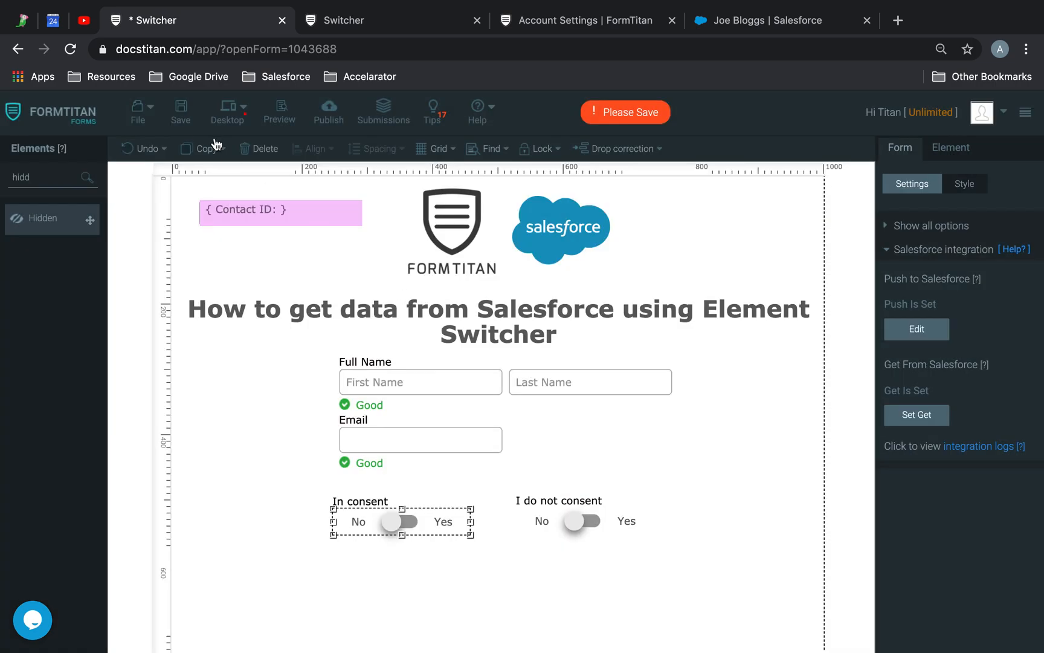
click(180, 112)
Preview the form and replace the device parameter in its URL with "fld166=", the field ID of the Contact ID hidden element.
click(310, 225)
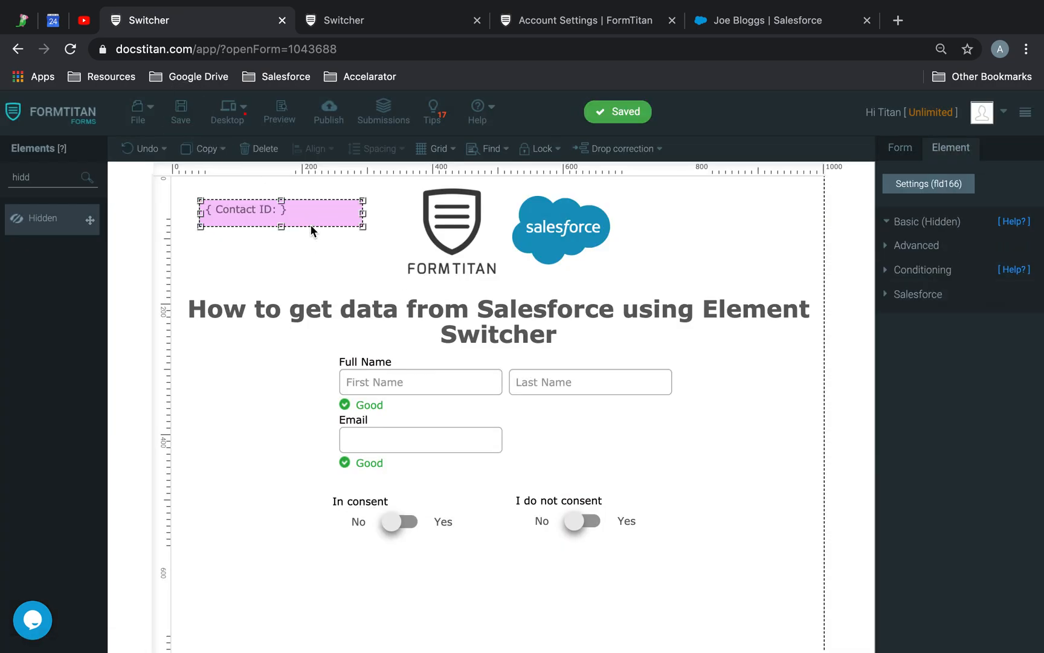
click(280, 112)
click(478, 49)
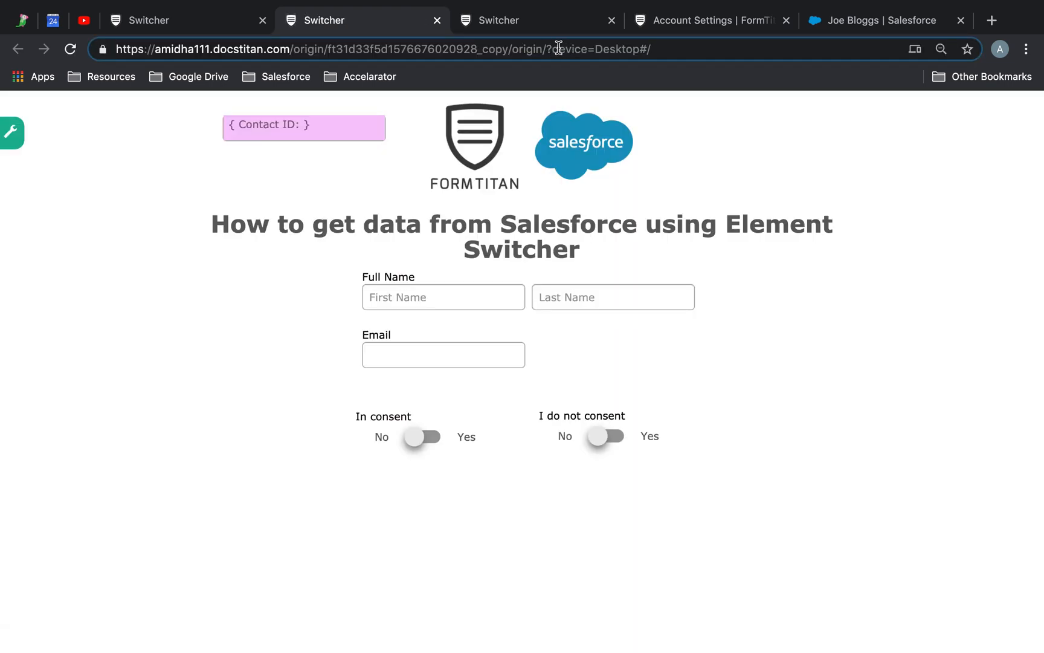
drag(559, 48, 746, 45)
text(fld1)
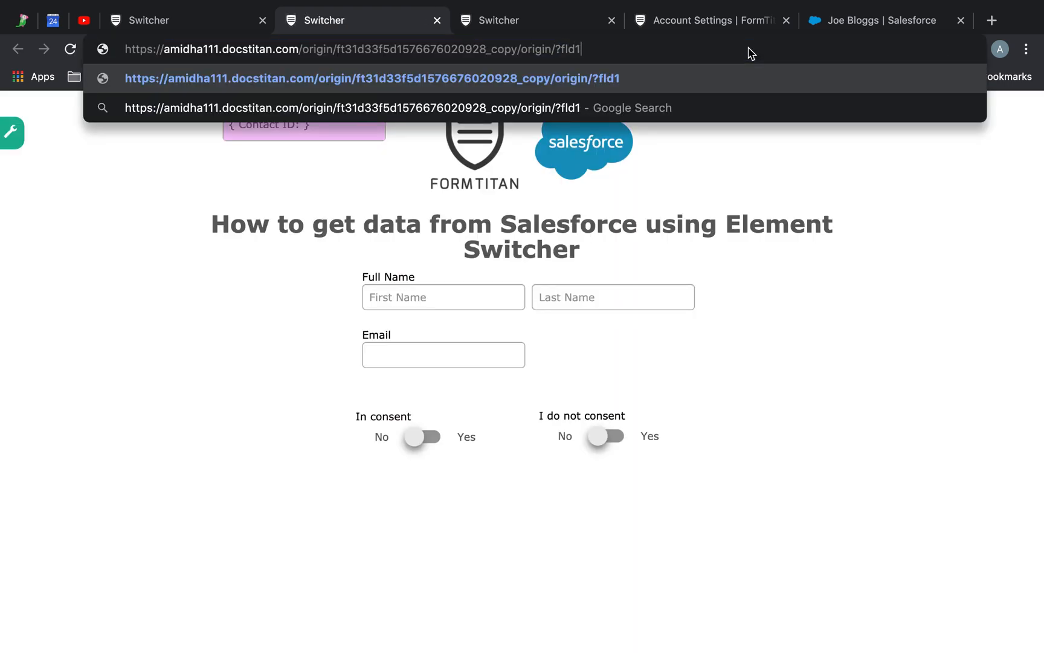
text(666)
key(BackSpace)
text(=)
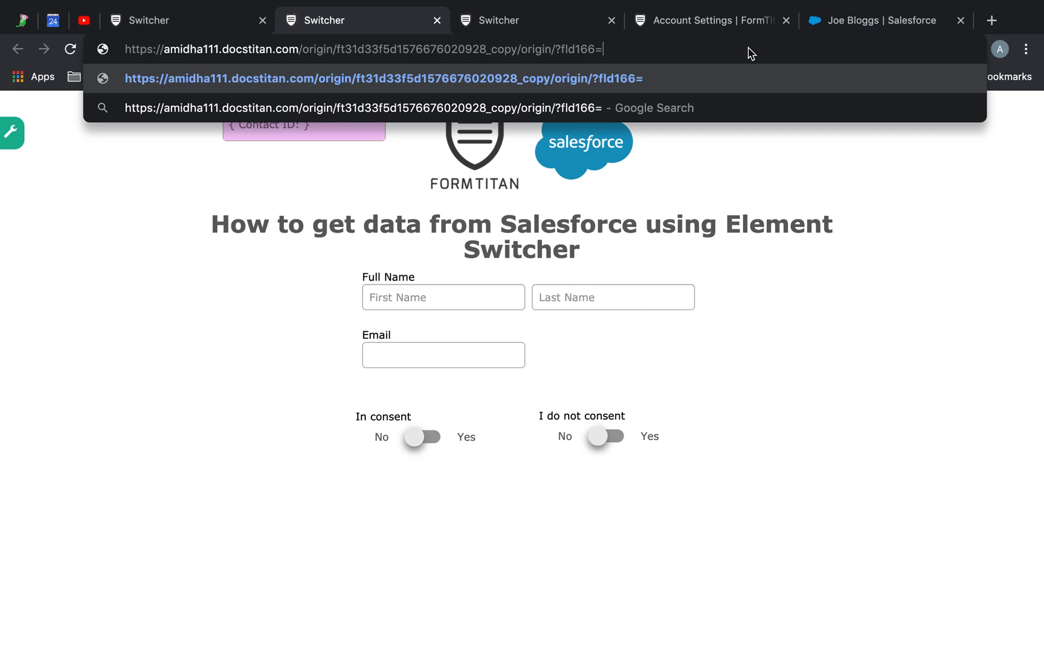
Copy the contact's record ID from the Salesforce URL, close the old preview, and load the new preview with that ID appended.
click(840, 21)
double_click(511, 50)
key(super+c)
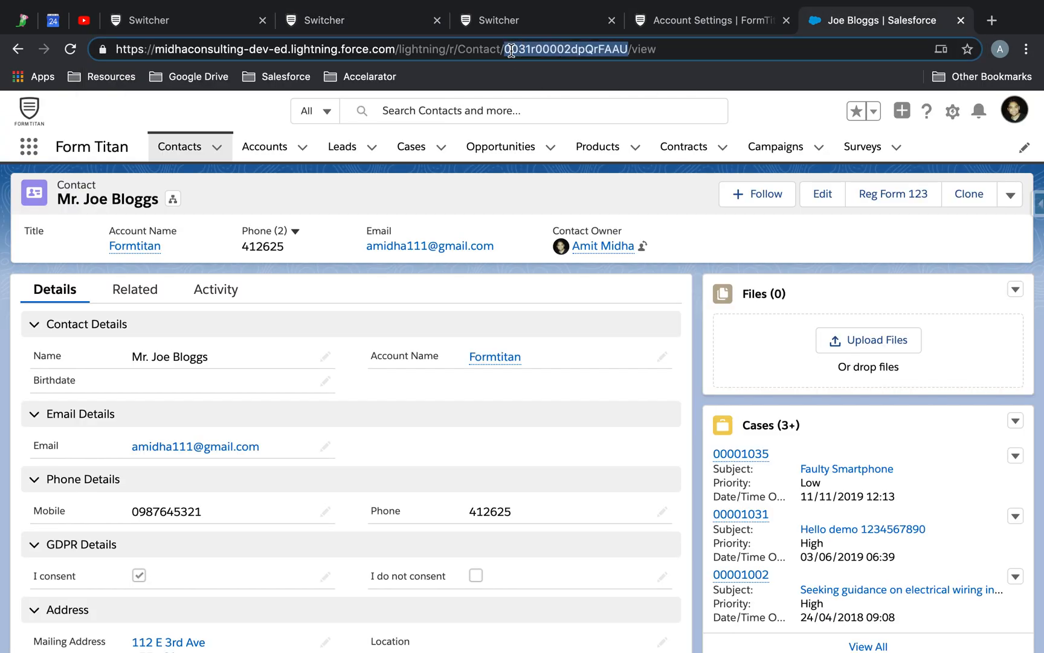
click(535, 20)
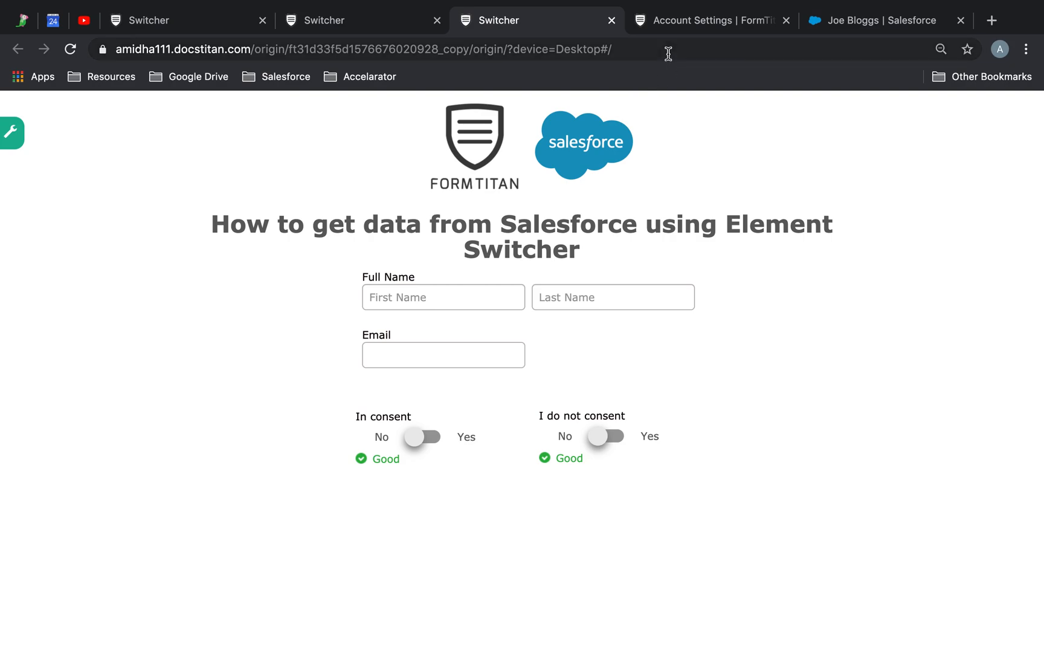
click(612, 20)
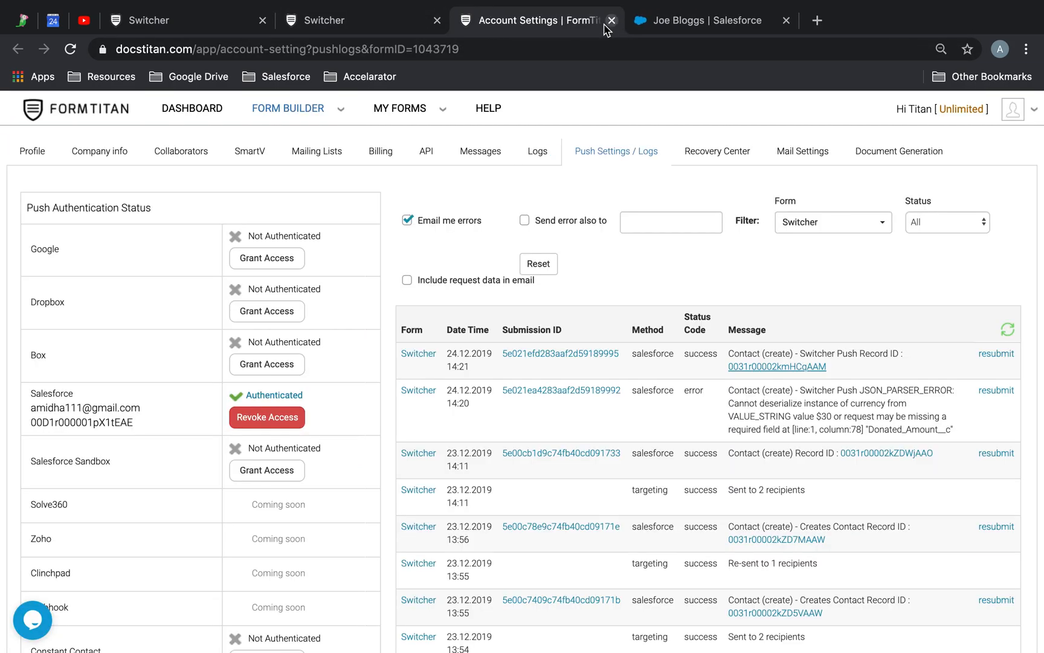
click(387, 20)
key(super+v)
key(Return)
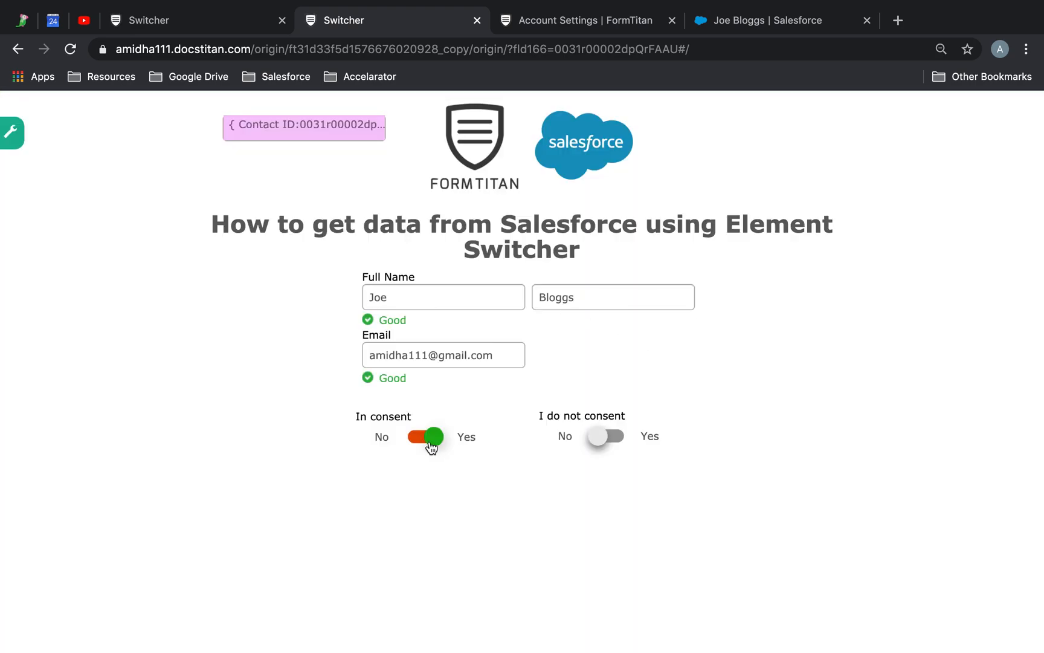
Compare the contact's consent checkboxes in Salesforce with the consent switchers in the form preview.
click(711, 18)
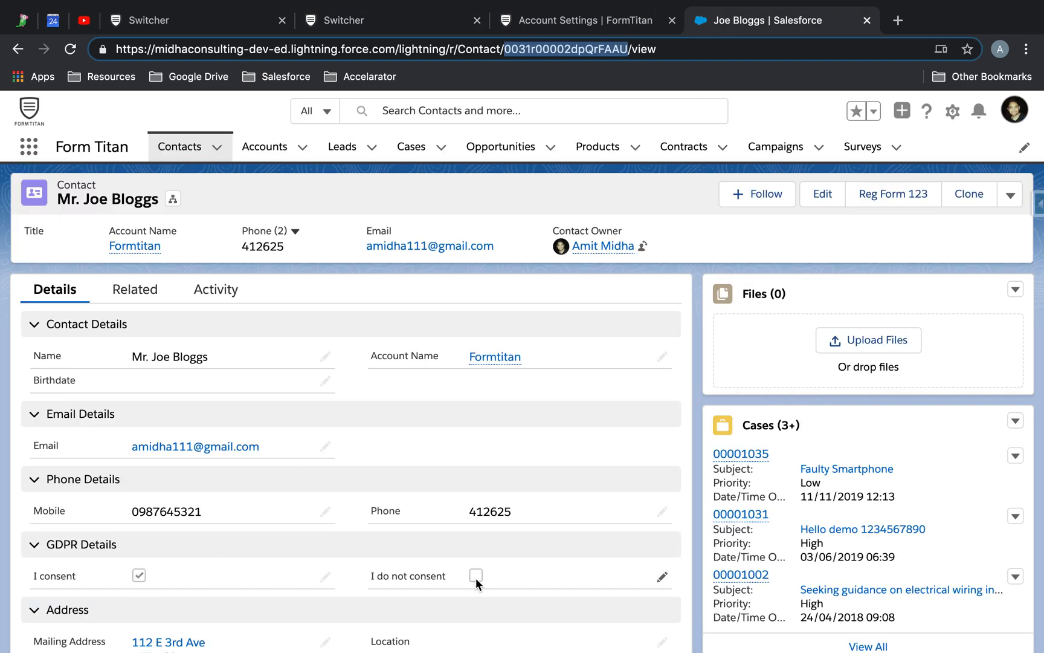
click(419, 20)
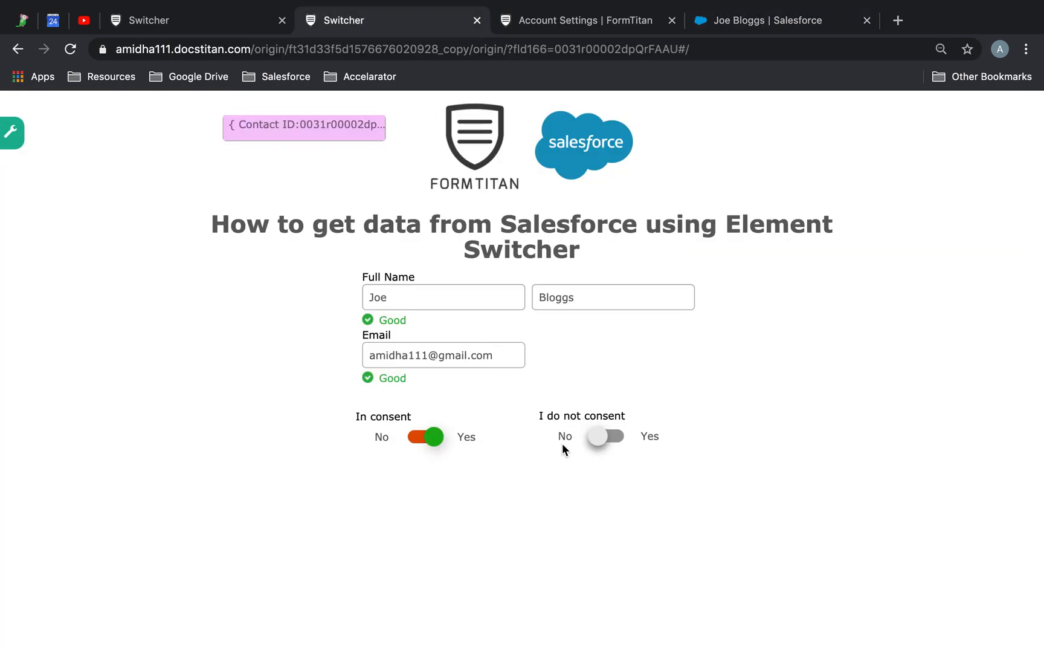
Clear I consent and tick I do not consent on the Salesforce contact, save the record, and reload the form preview.
click(750, 20)
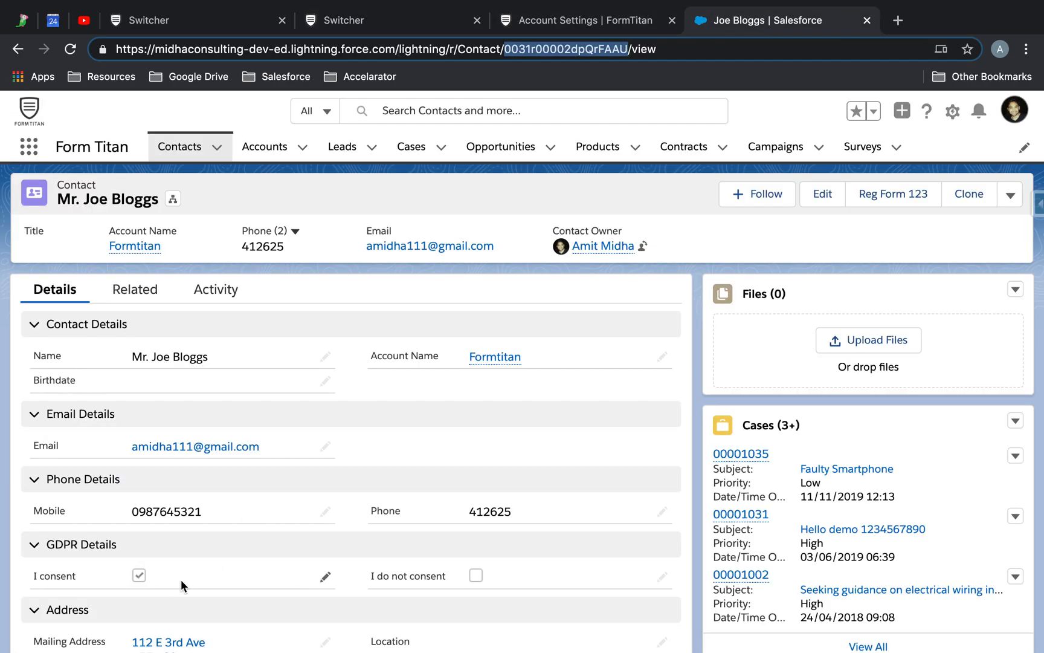
click(137, 582)
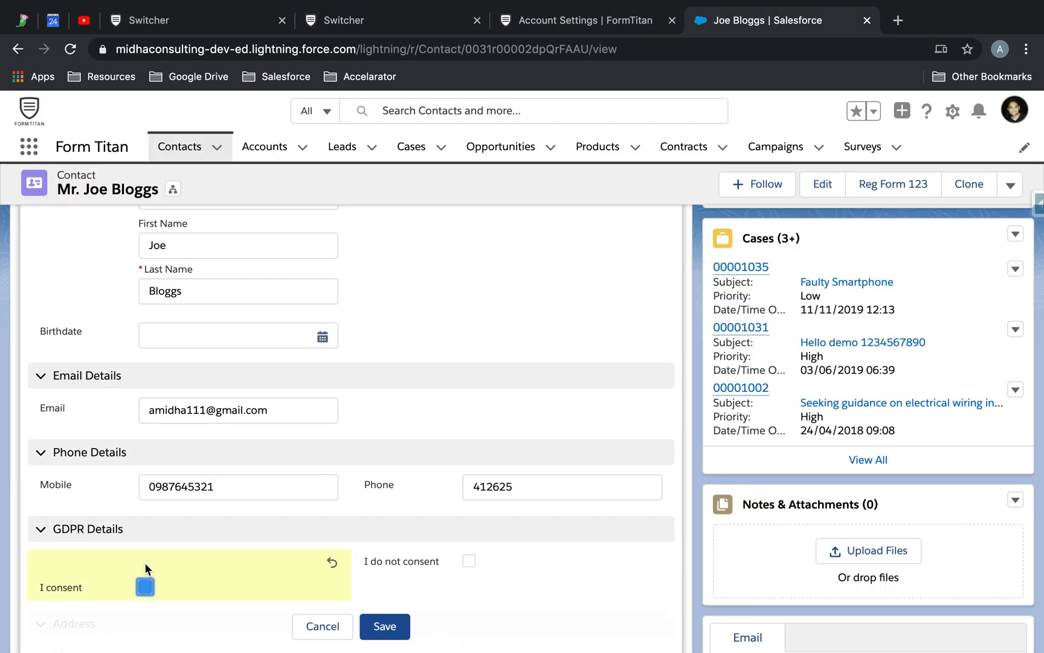
click(145, 585)
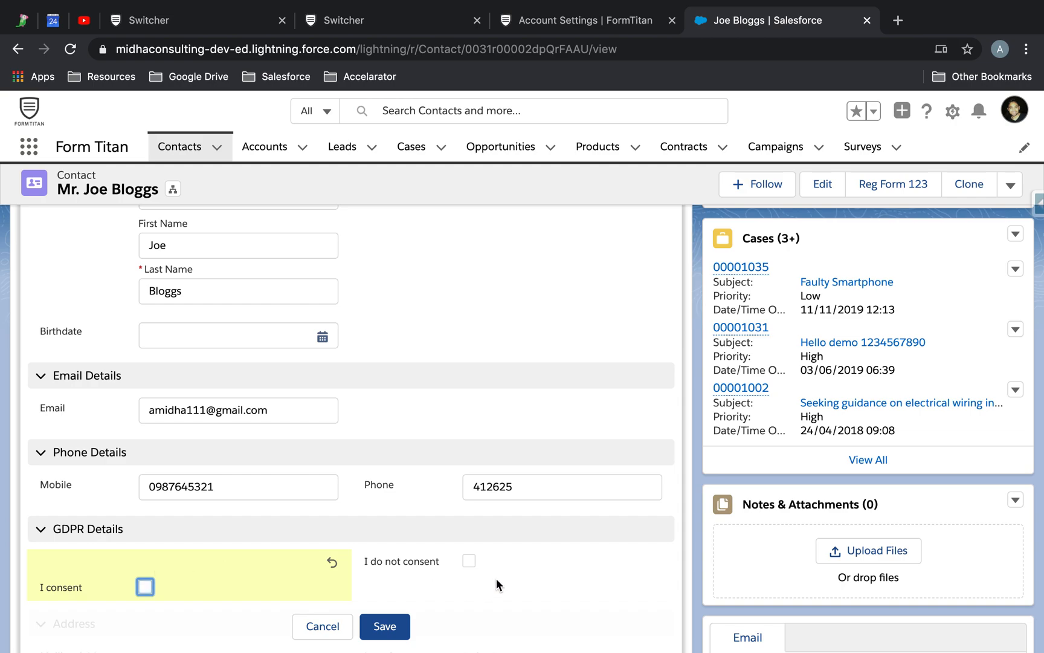
click(468, 565)
click(397, 625)
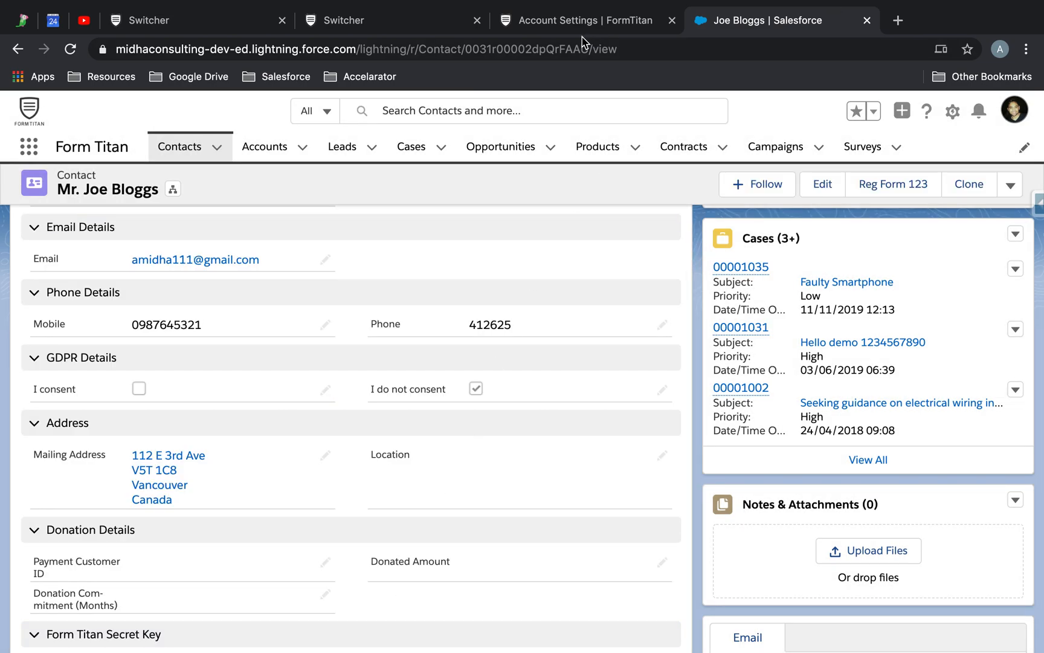
click(445, 27)
click(70, 51)
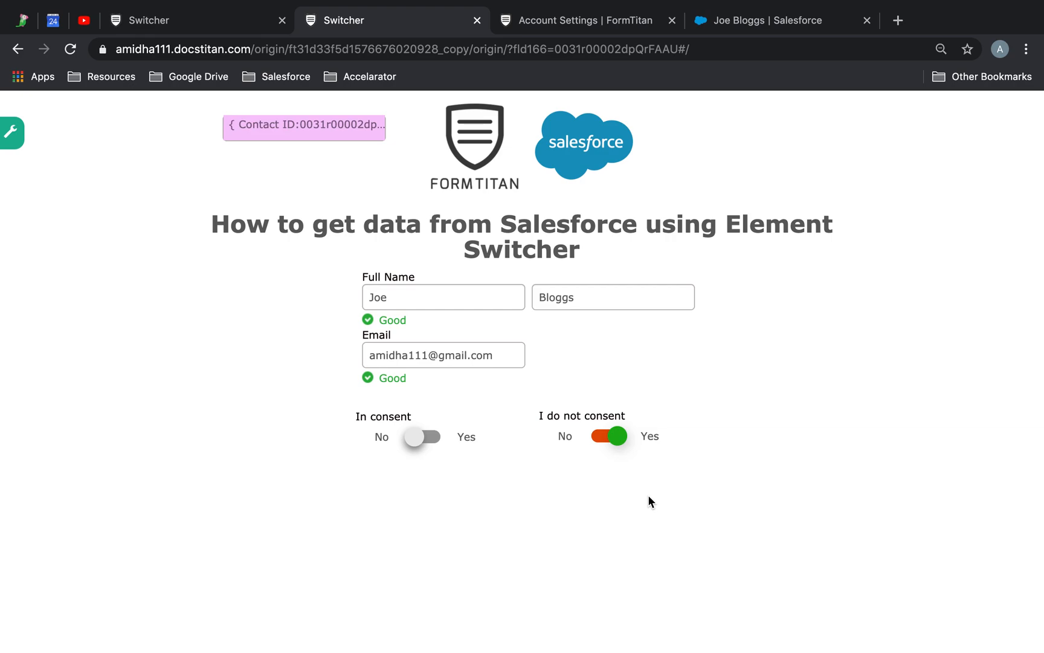
Review the Contact object's field mapping in the form's Get From Salesforce settings and apply the mapping.
click(253, 23)
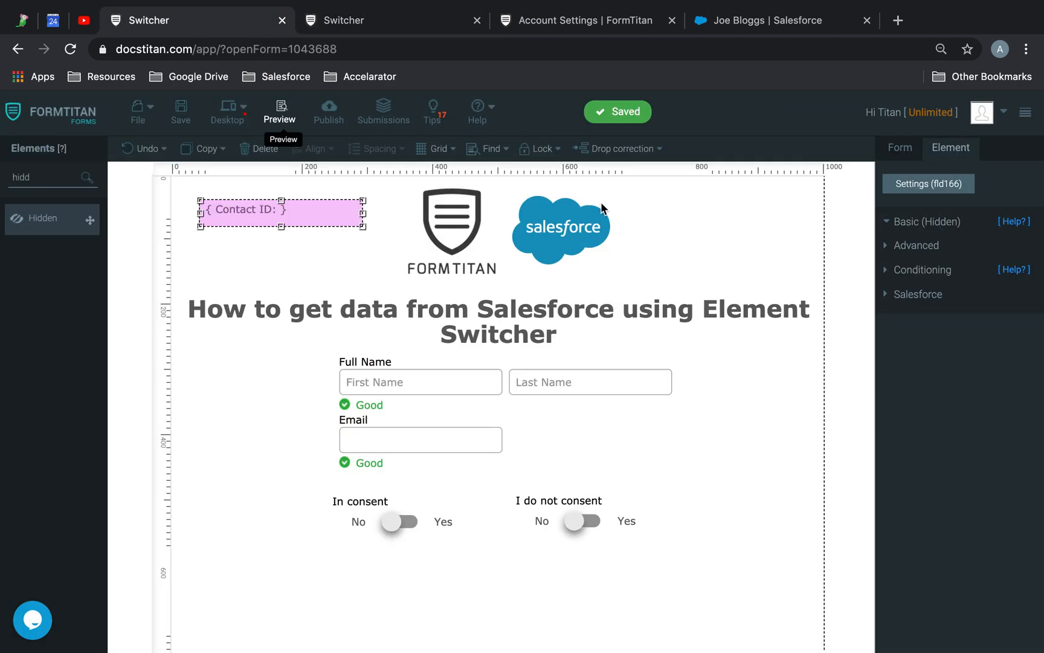
click(901, 151)
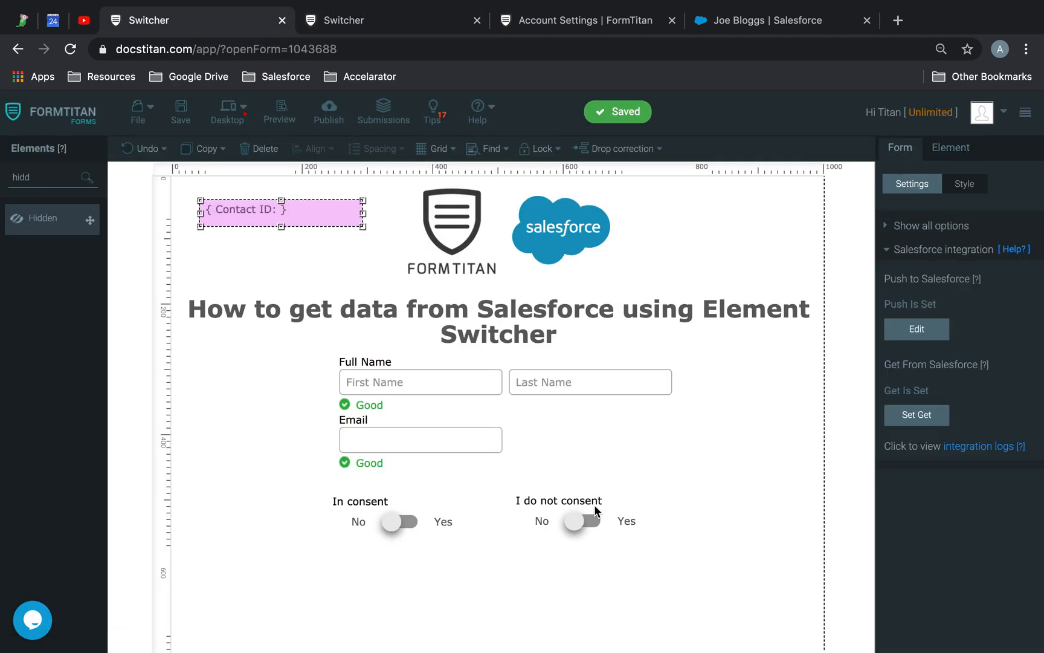
click(929, 425)
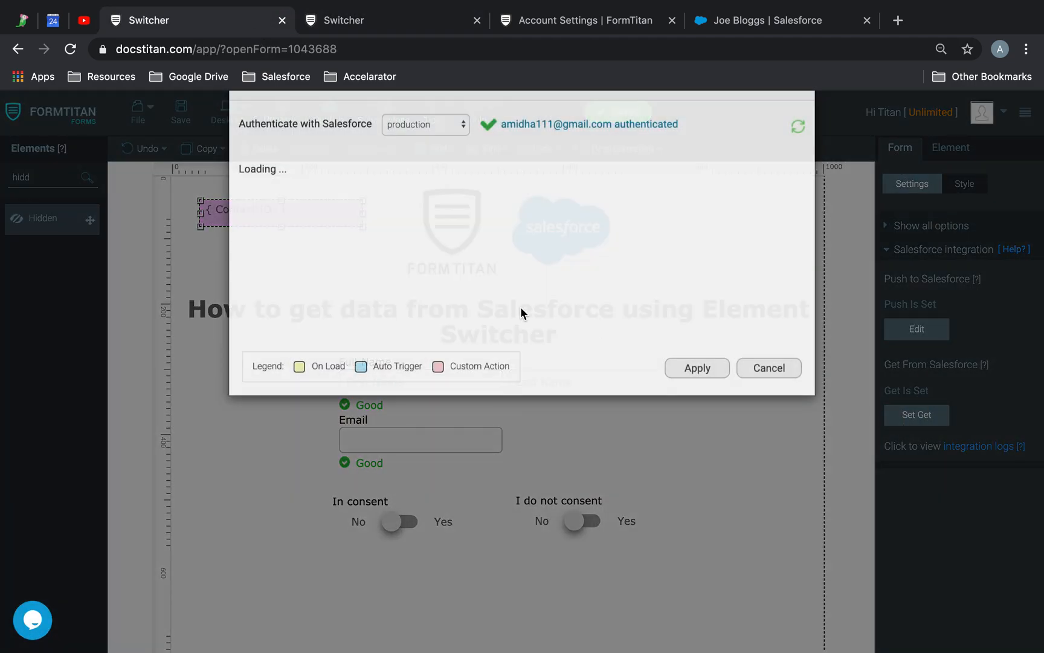
click(715, 242)
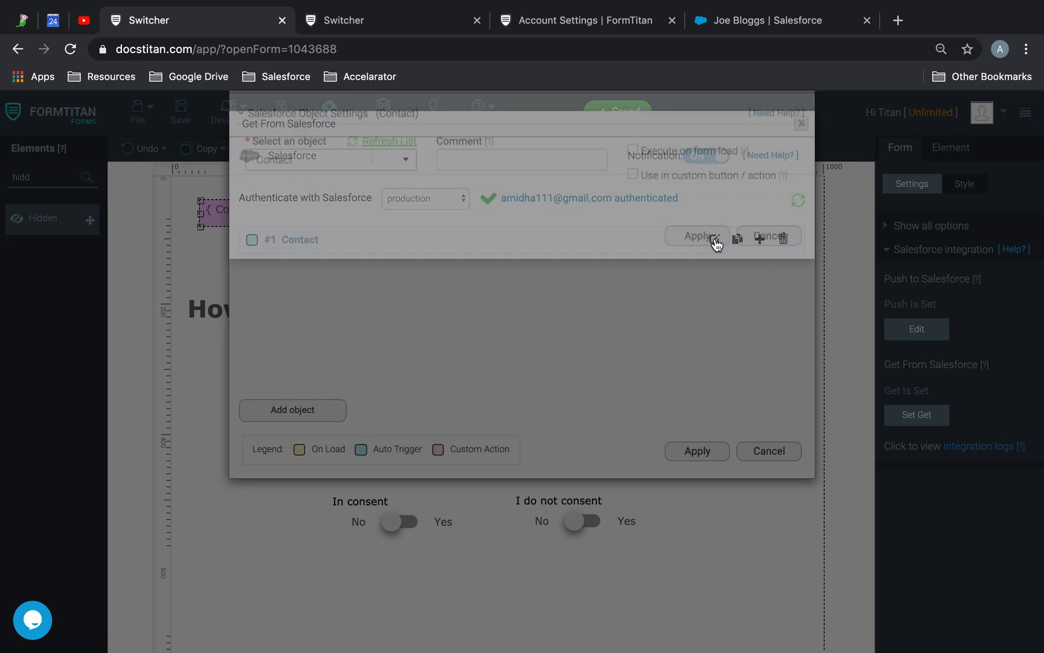
click(302, 349)
click(309, 417)
scroll(475, 484, down, 1)
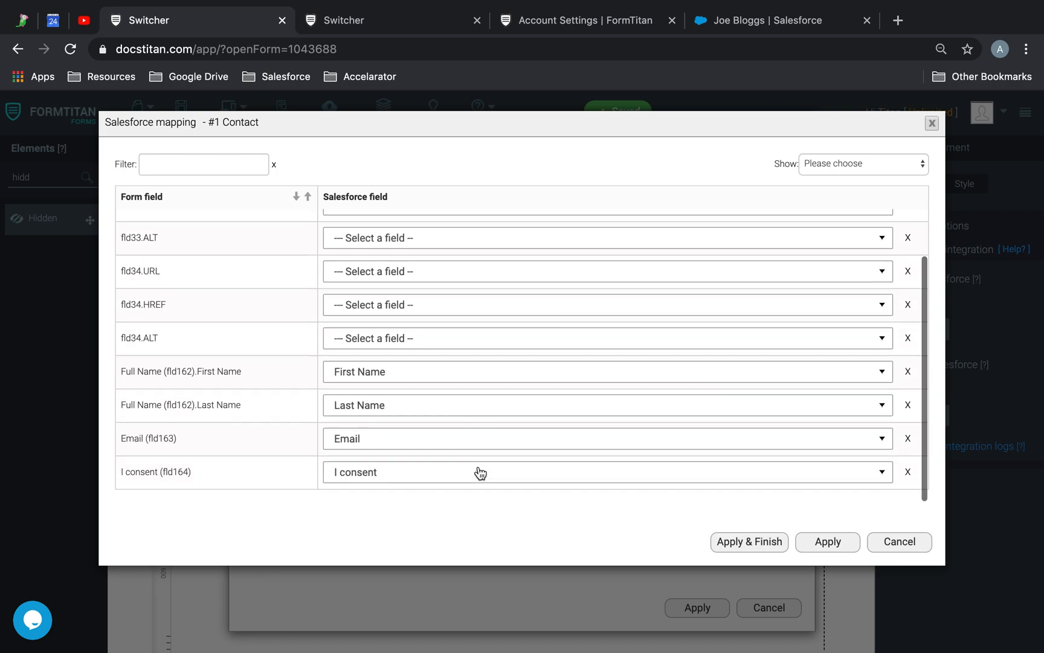
click(745, 537)
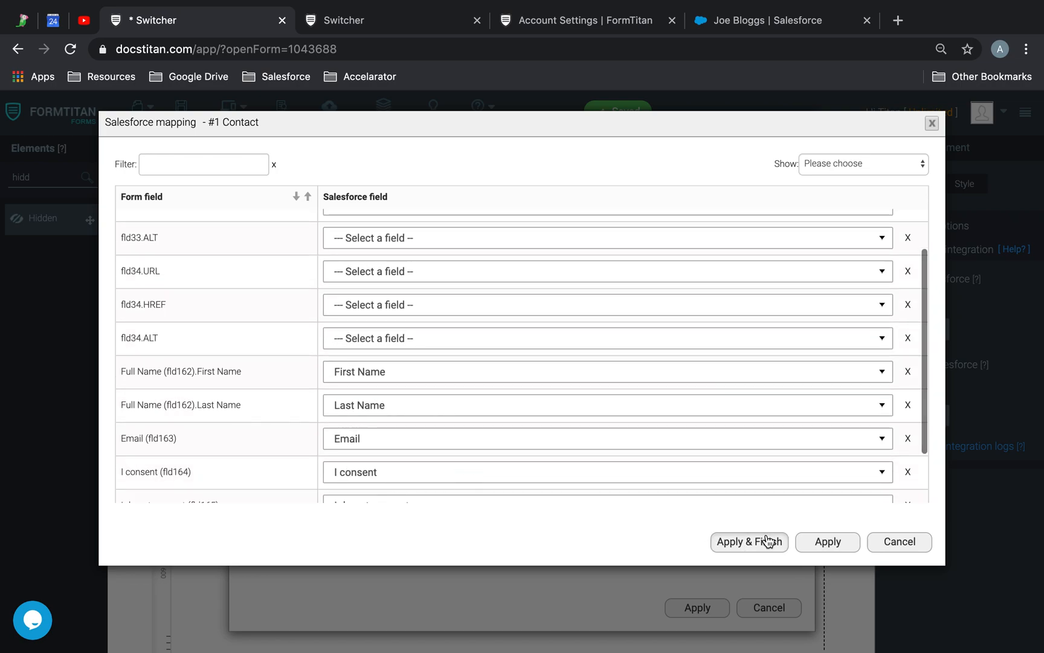